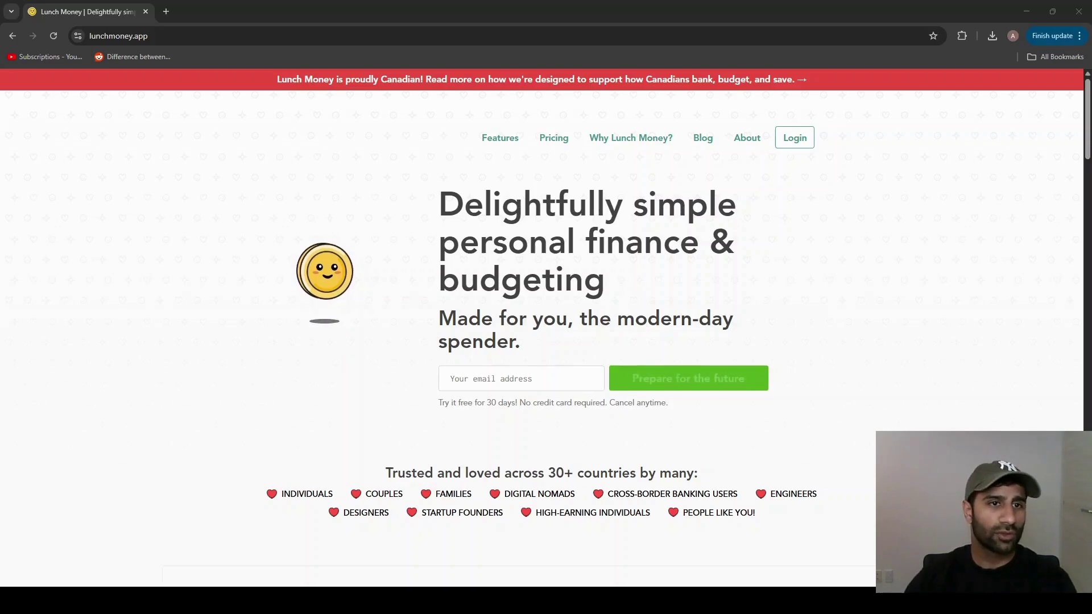
- Search Google for 'lunchmoney' using the address bar suggestion
left_click(465, 39)
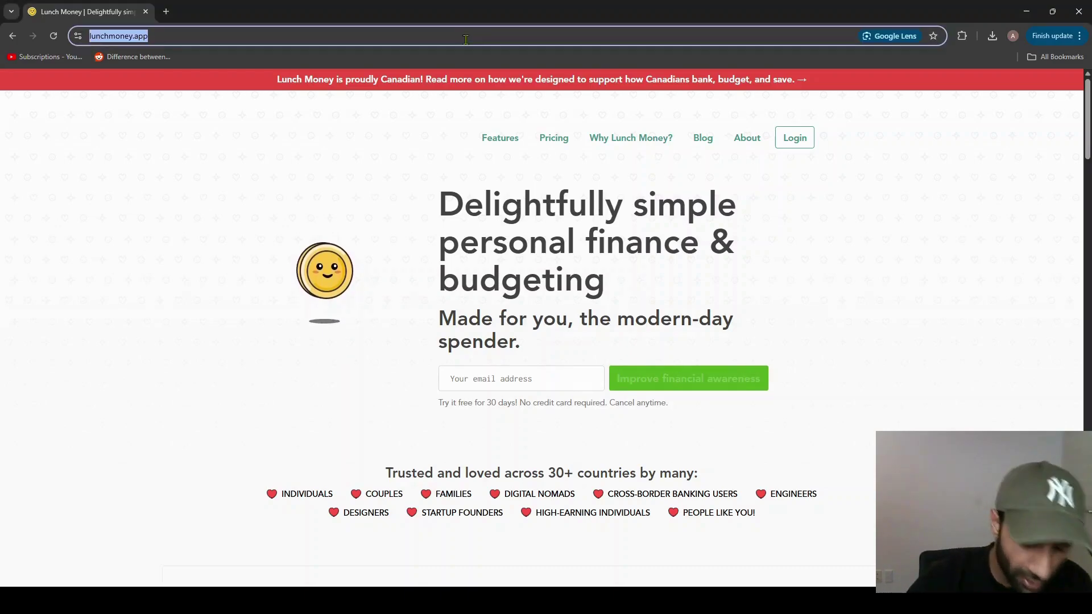
type("lunch")
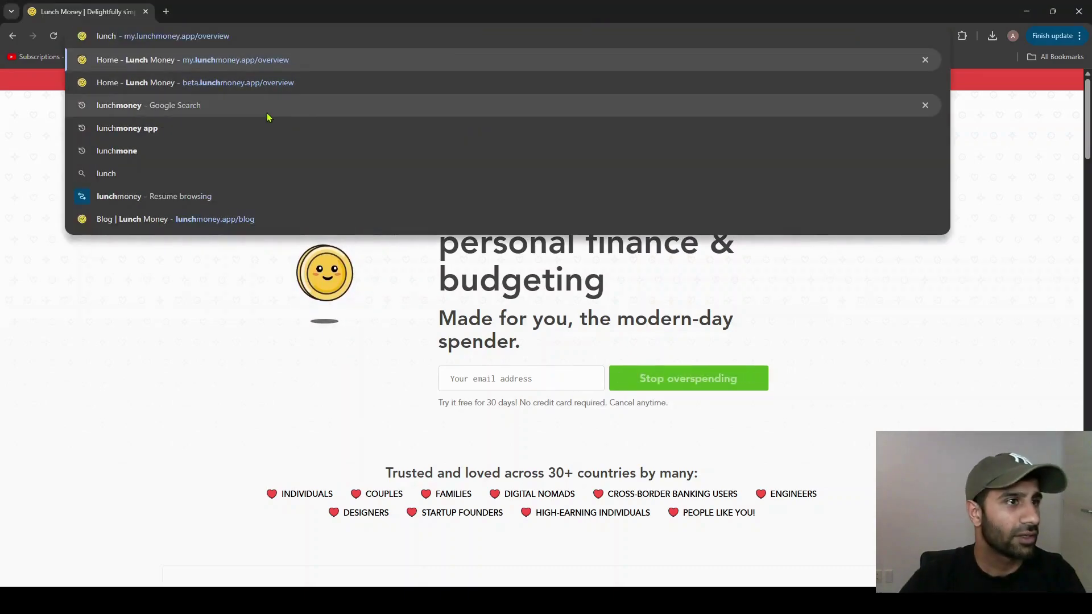
left_click(268, 113)
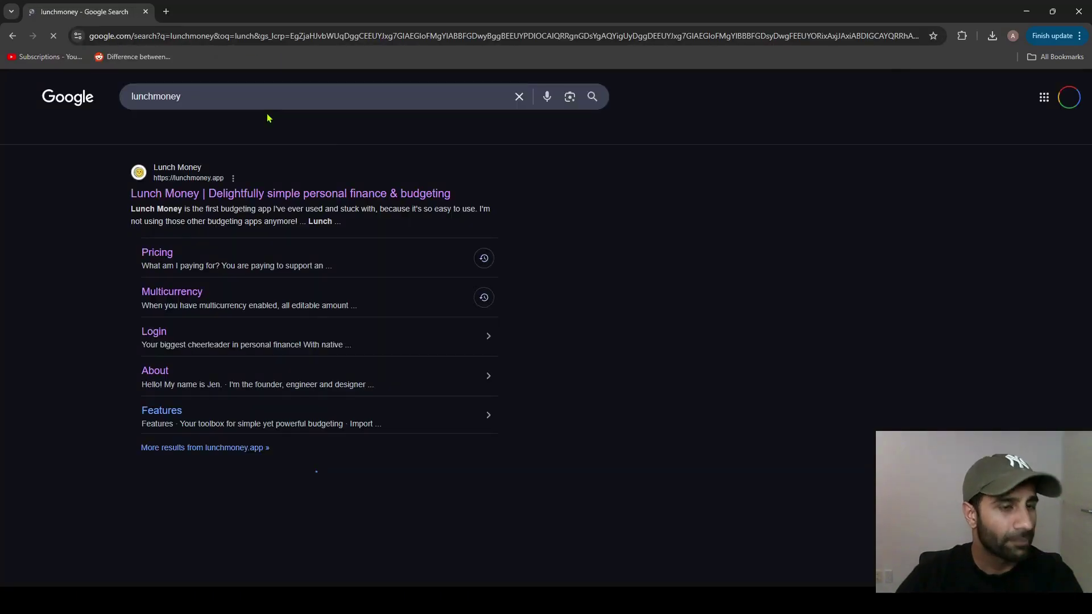
- Open the Lunch Money homepage at lunchmoney.app from the first Google result
left_click(288, 194)
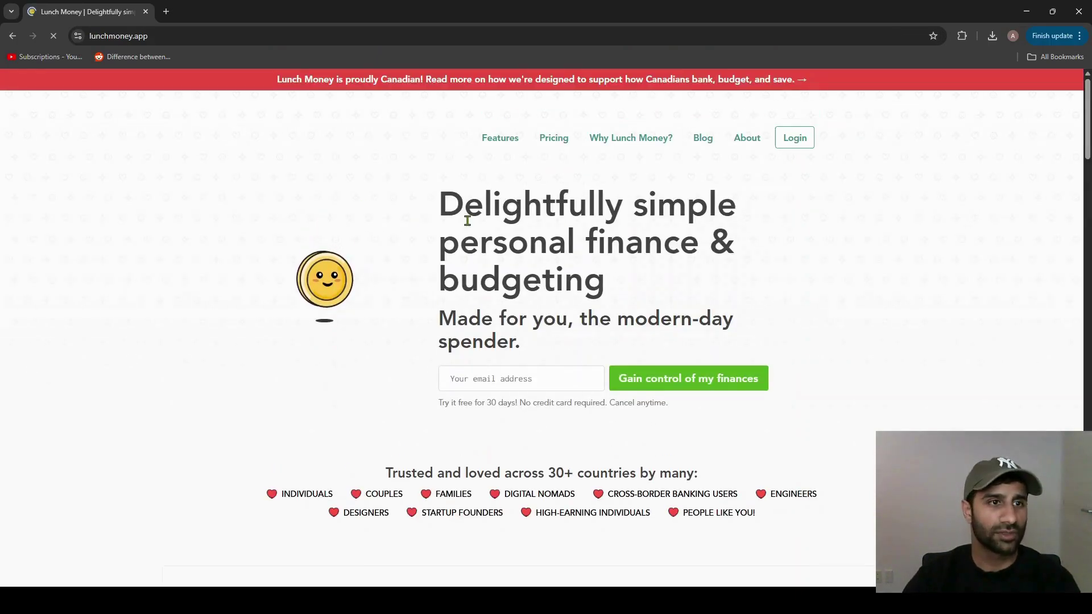
mouse_move(504, 141)
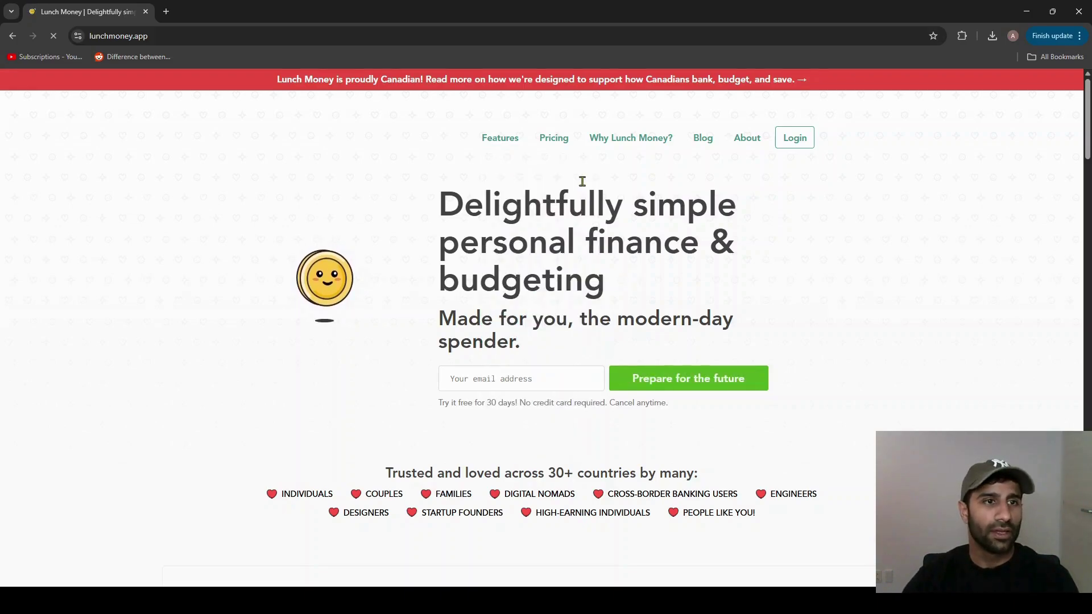
- Open the Pricing page and scroll down to the $10 monthly and annual plans
left_click(559, 145)
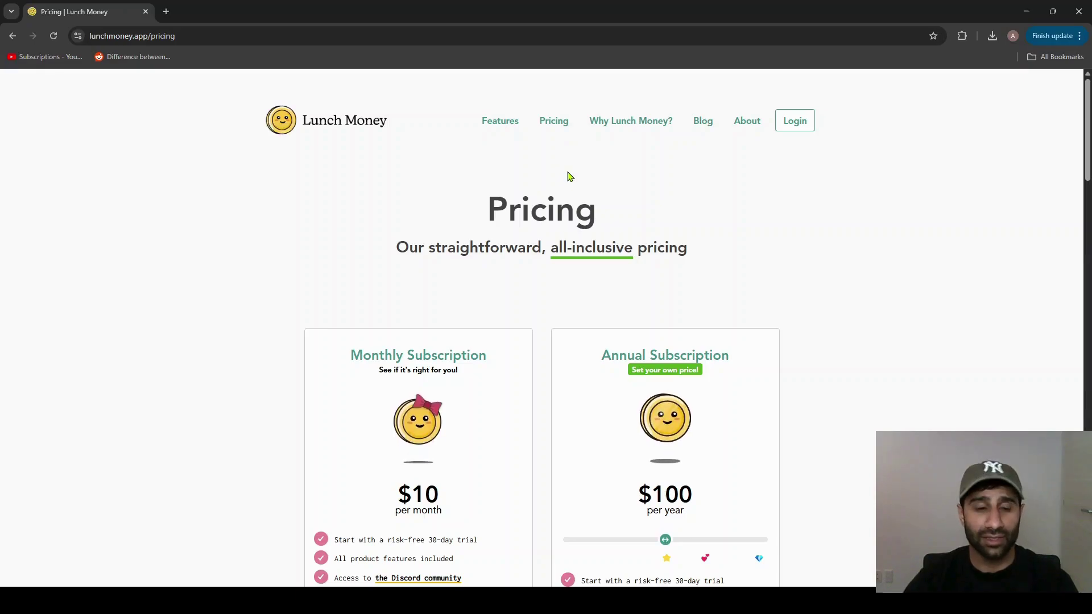
scroll(573, 184, "down", 2)
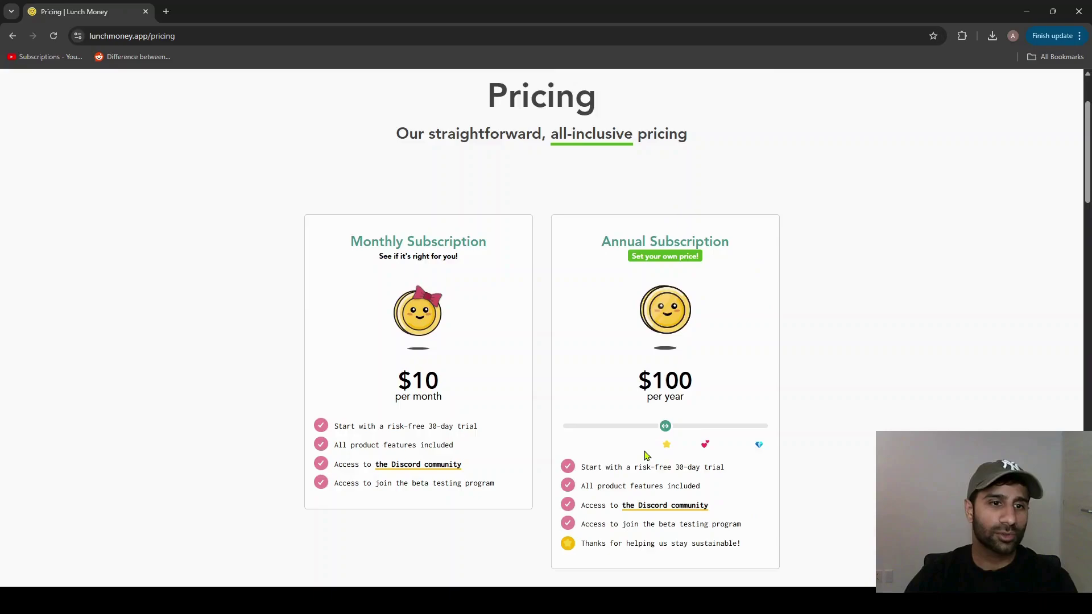
scroll(647, 452, "down", 1)
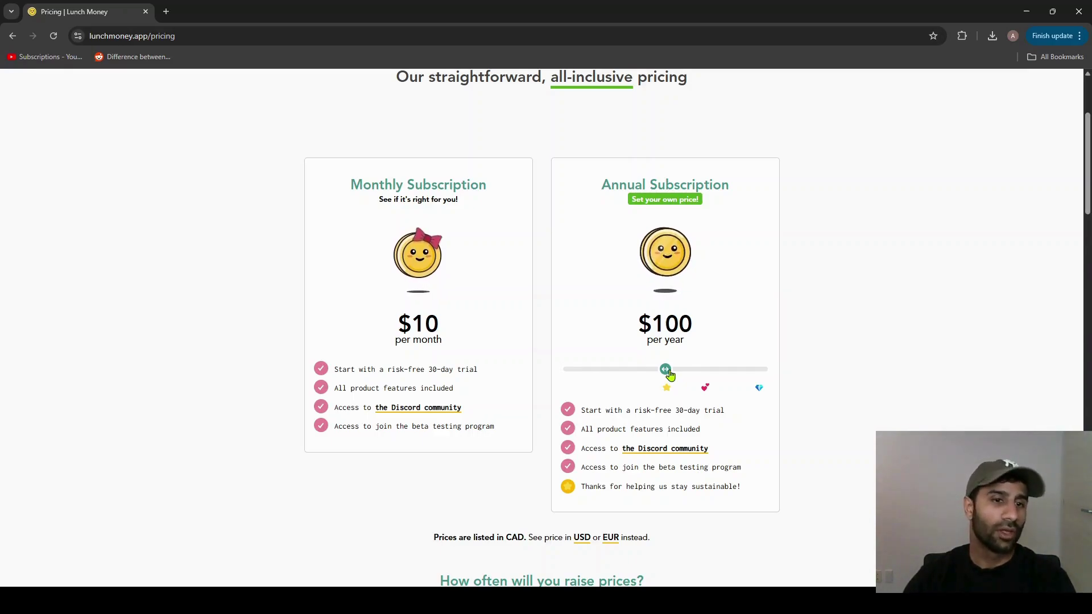
- Slide the annual price to $50, read the anniversary perks, then reset it to $100
left_click_drag(670, 373, 762, 380)
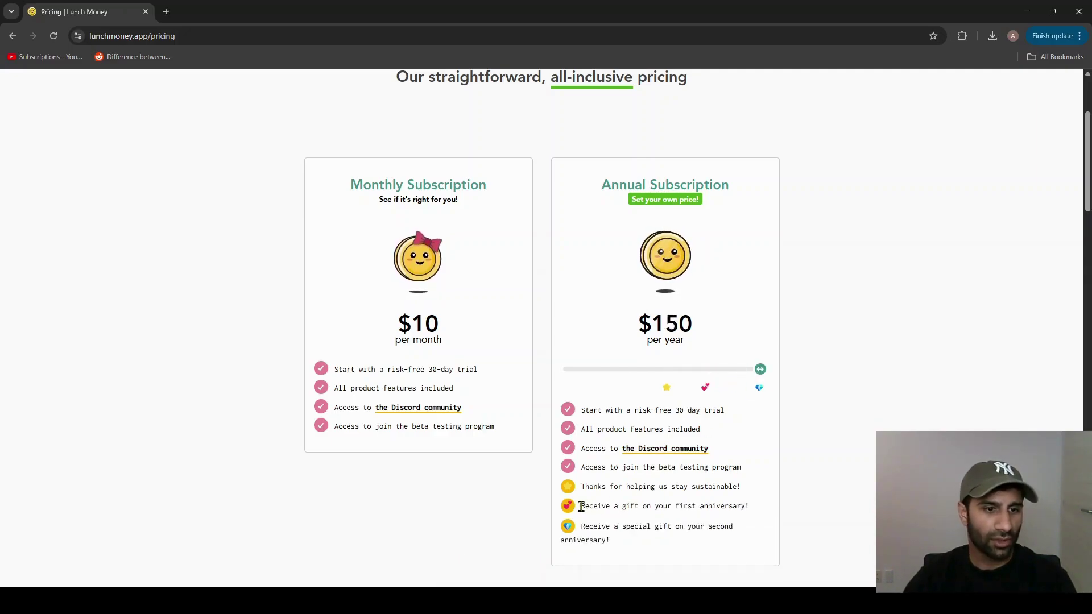
left_click_drag(580, 506, 746, 506)
left_click_drag(598, 527, 731, 528)
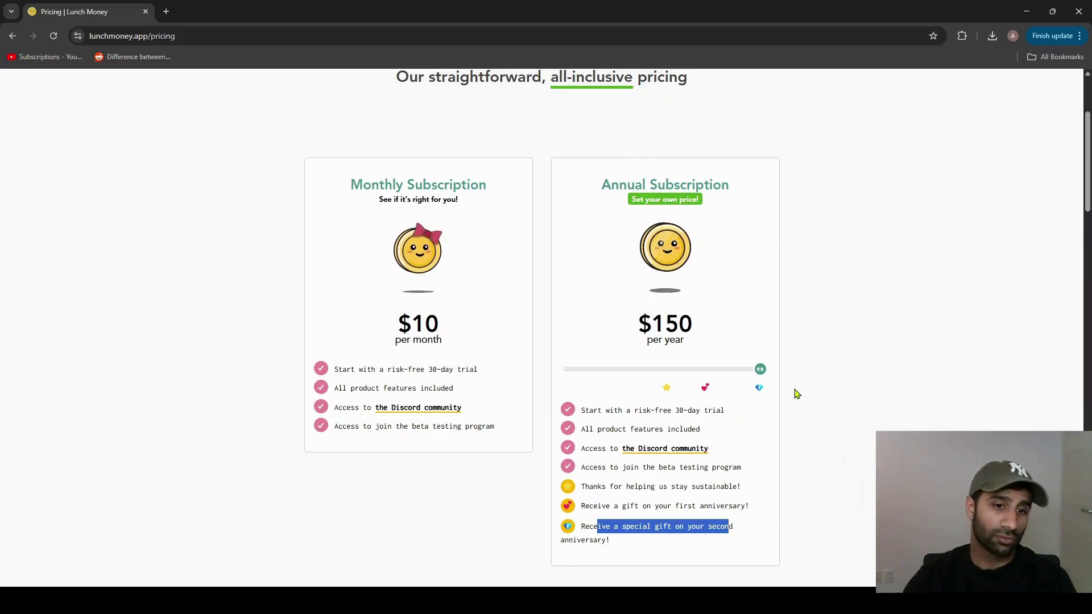
left_click_drag(760, 370, 665, 372)
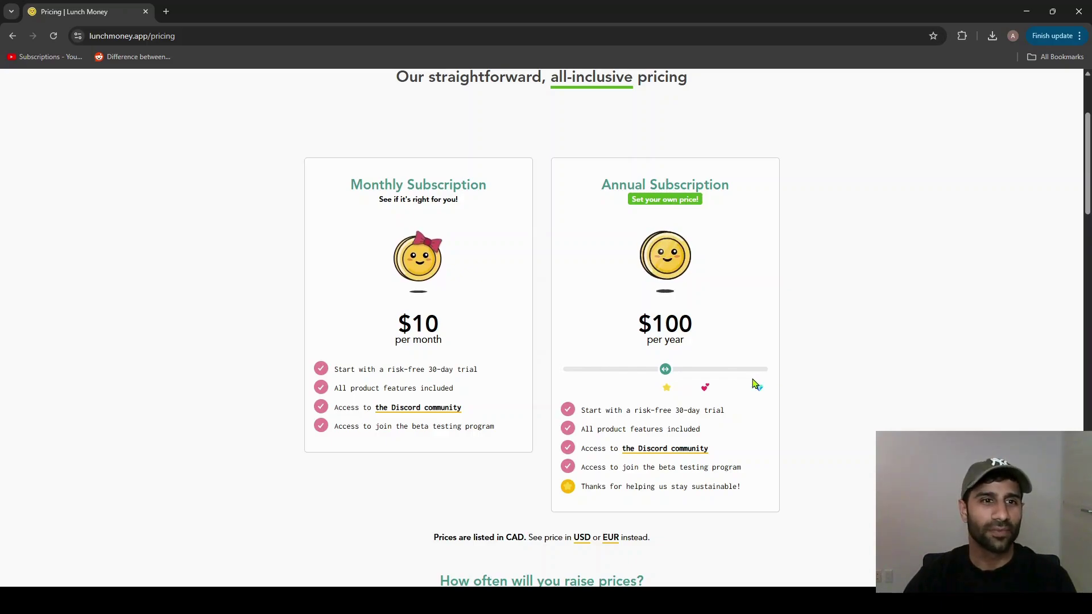
scroll(755, 385, "up", 3)
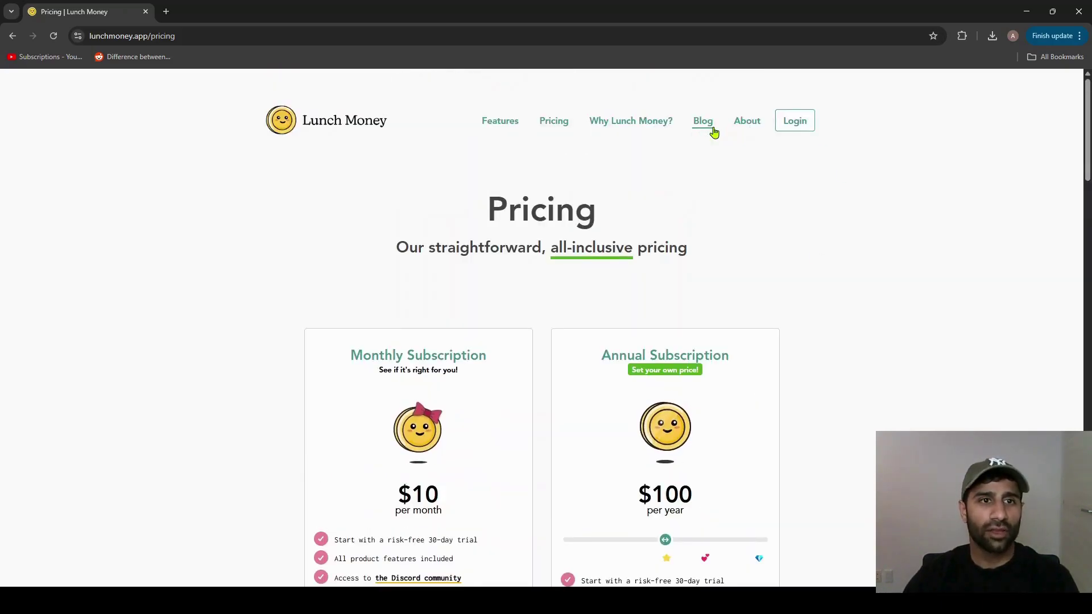
- Open the 'Lunch Money: Unboxed' blog and scroll through its how-to and newsletter posts
left_click(714, 129)
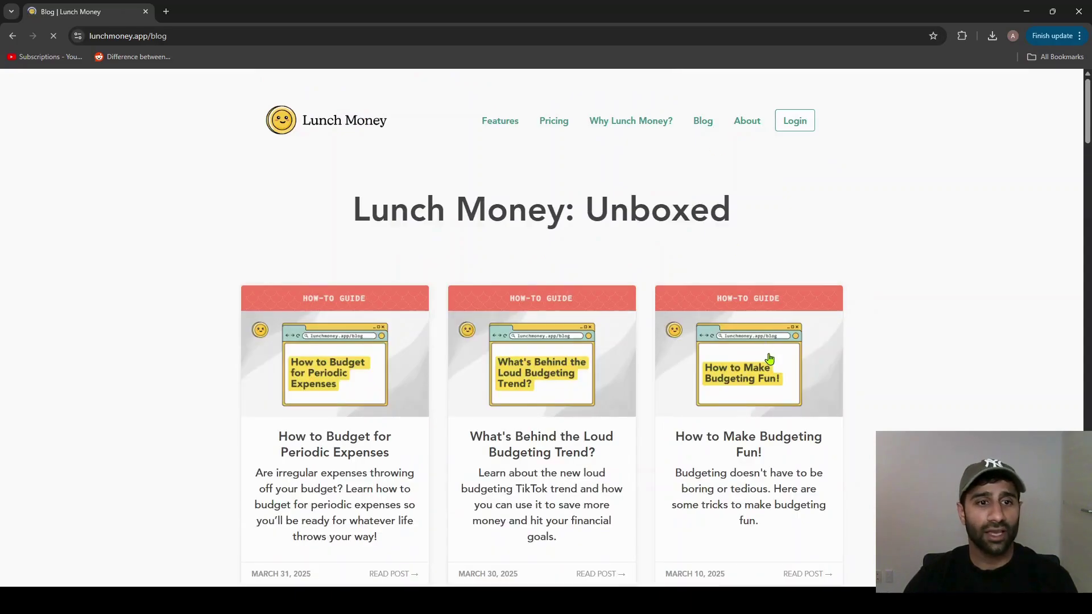
scroll(769, 378, "down", 2)
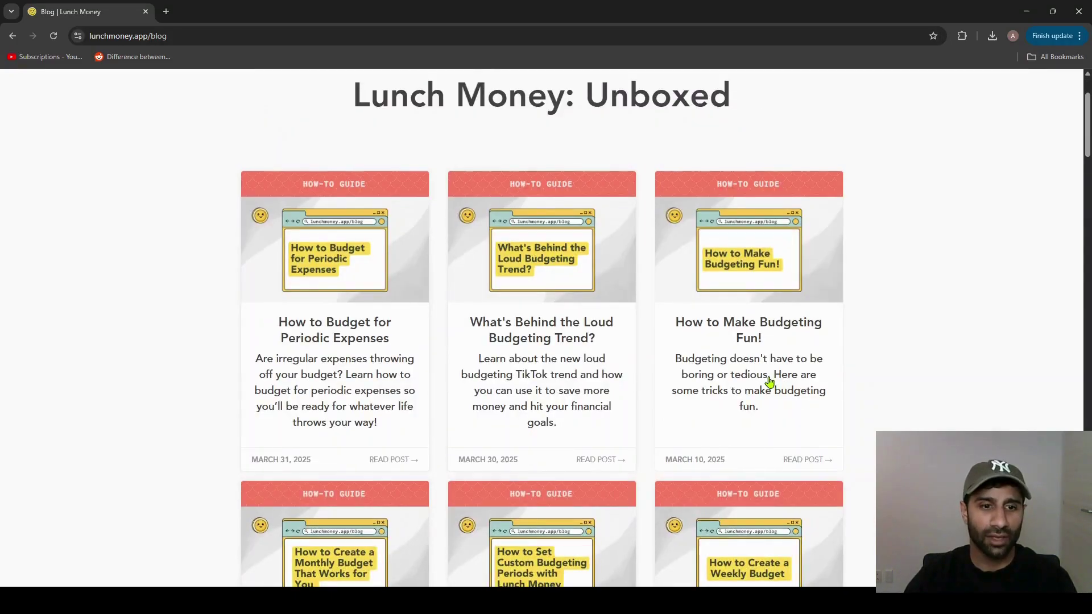
scroll(769, 382, "down", 2)
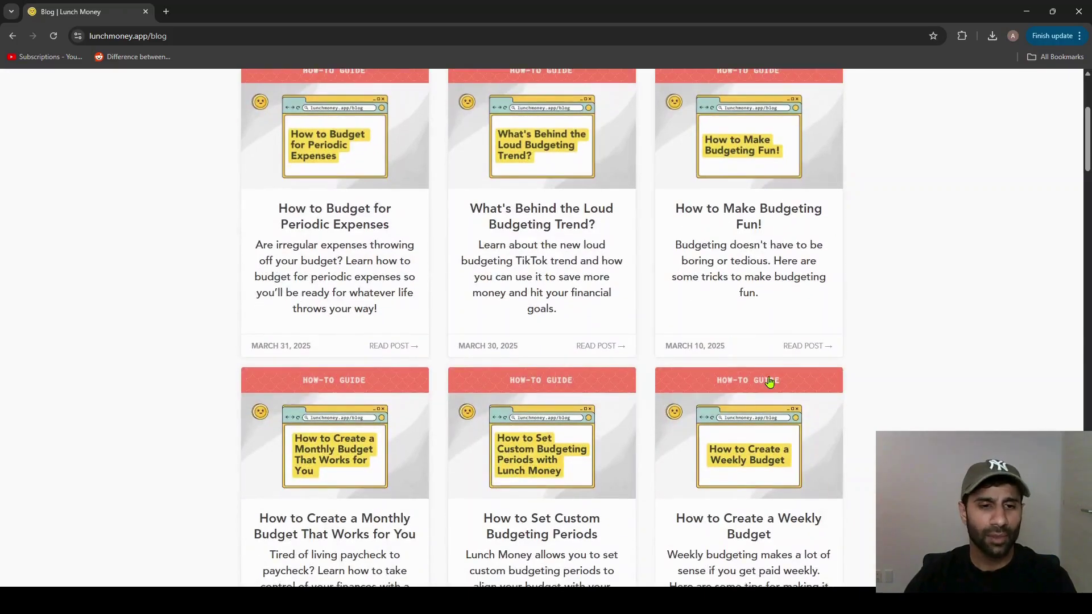
scroll(769, 382, "down", 7)
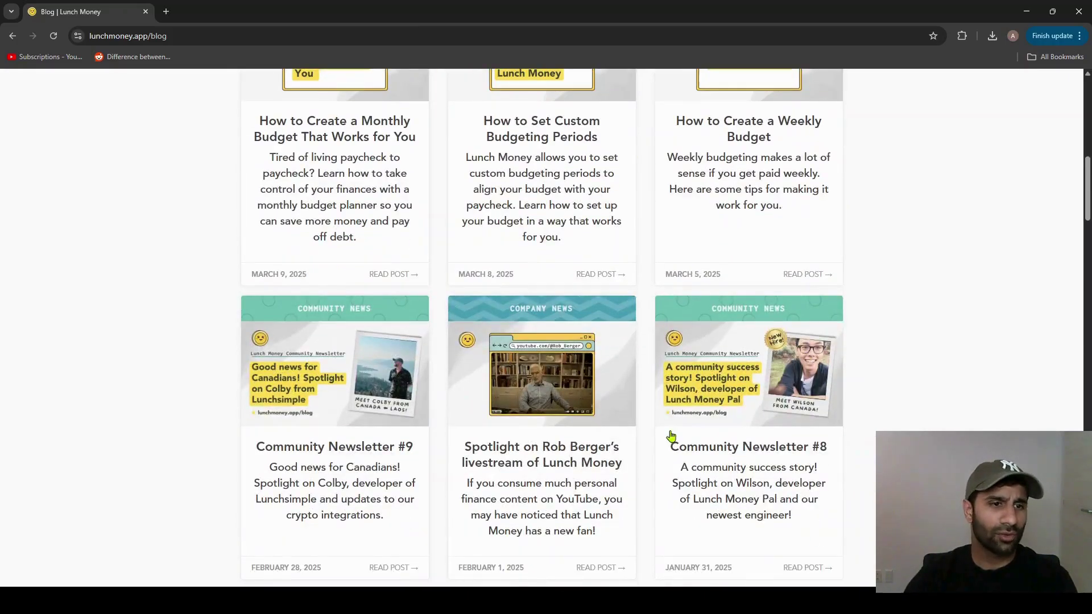
scroll(565, 461, "down", 4)
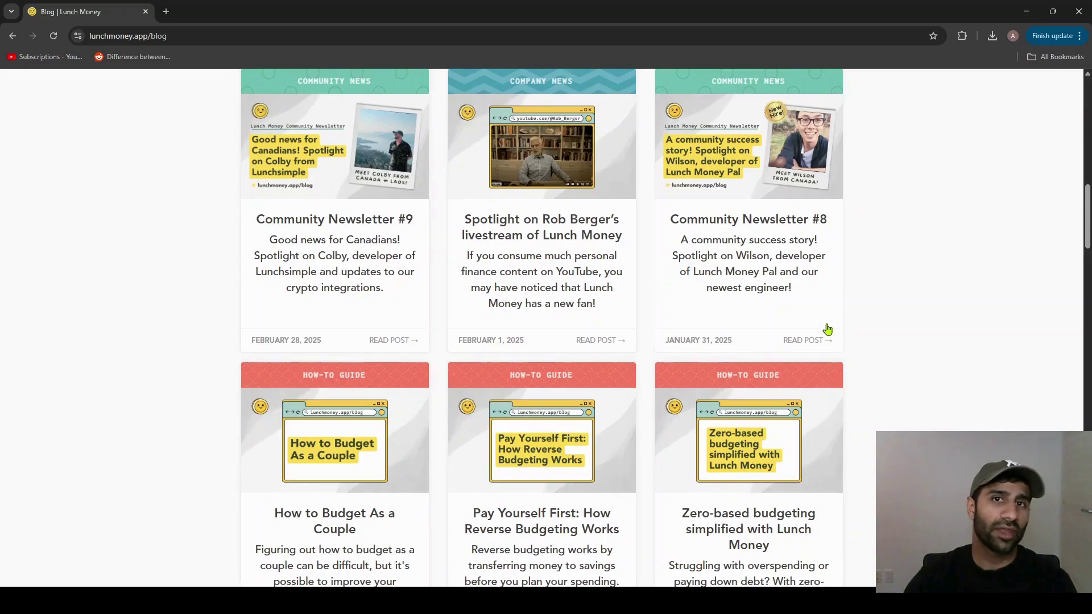
scroll(828, 330, "up", 3)
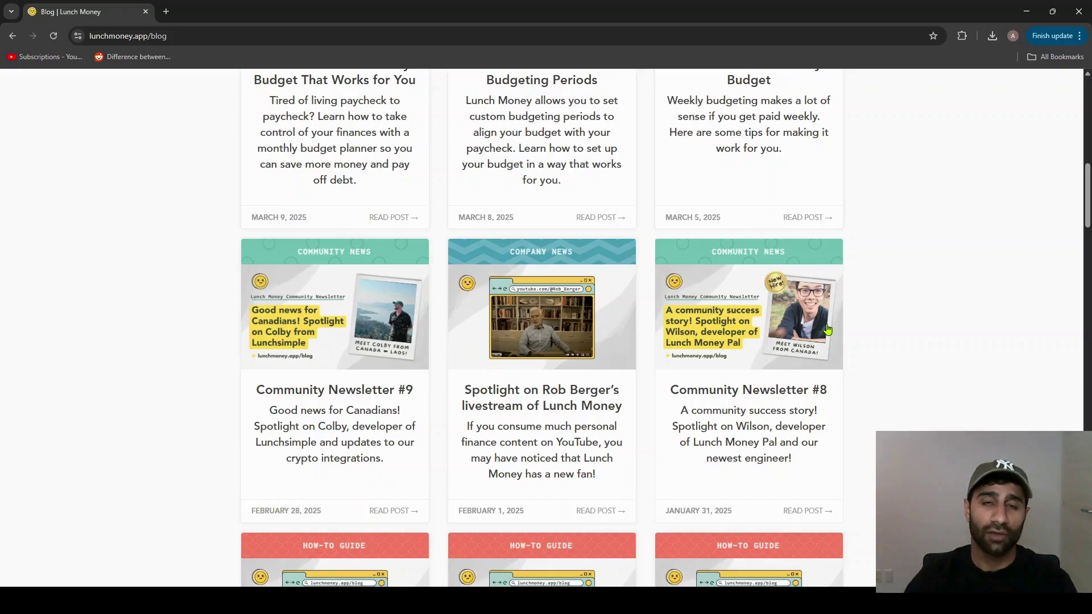
scroll(827, 330, "up", 10)
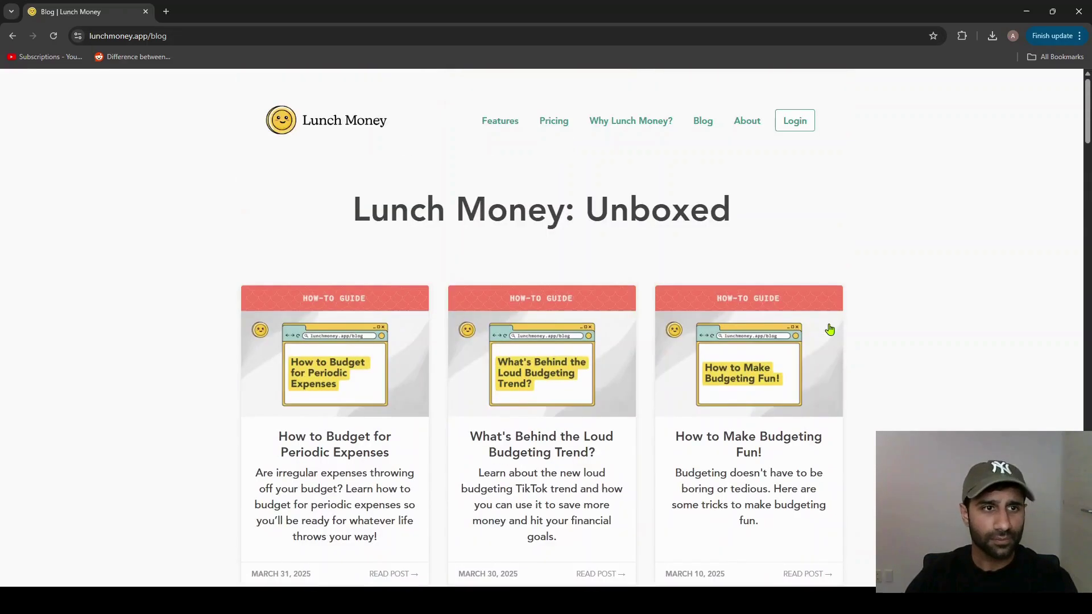
- Go to the April 2025 Home overview dashboard through the Lunch Money logo
left_click(308, 132)
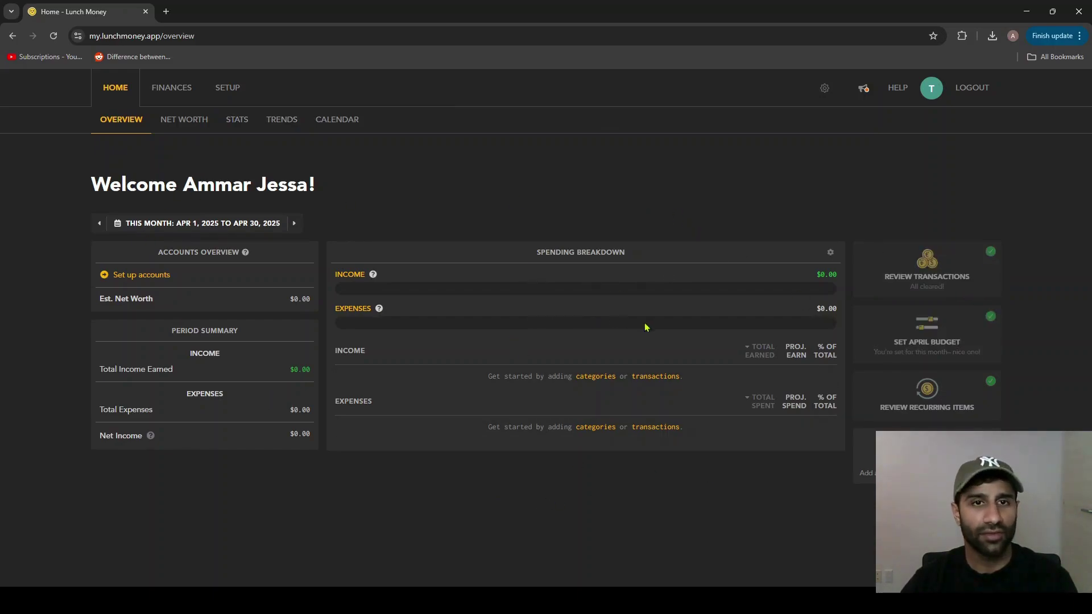
- Create a budget named Test Budget 2 with category and tag copying left off
left_click(940, 90)
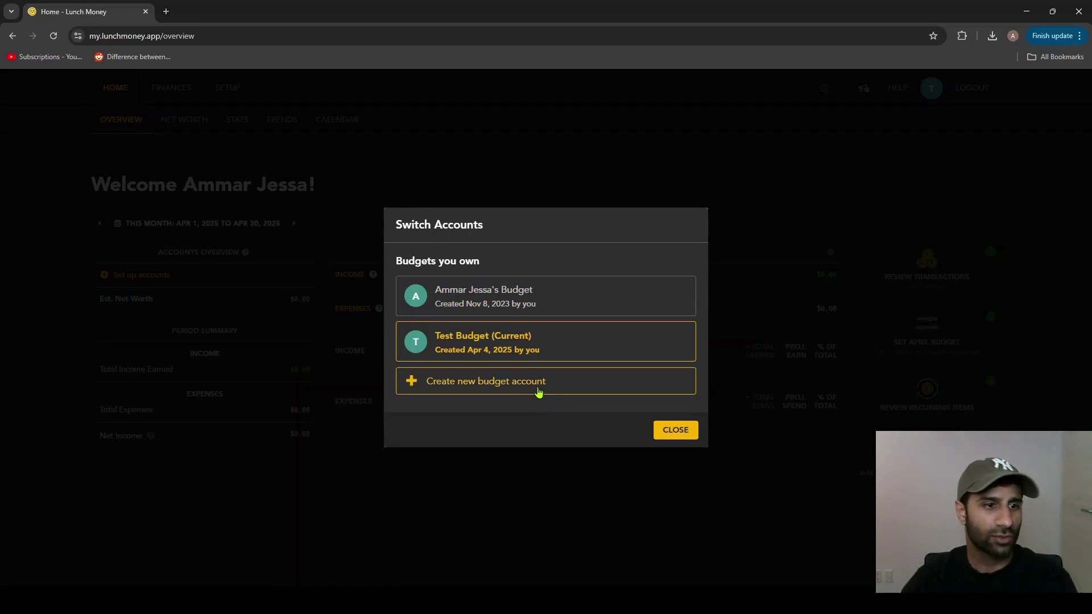
left_click(524, 389)
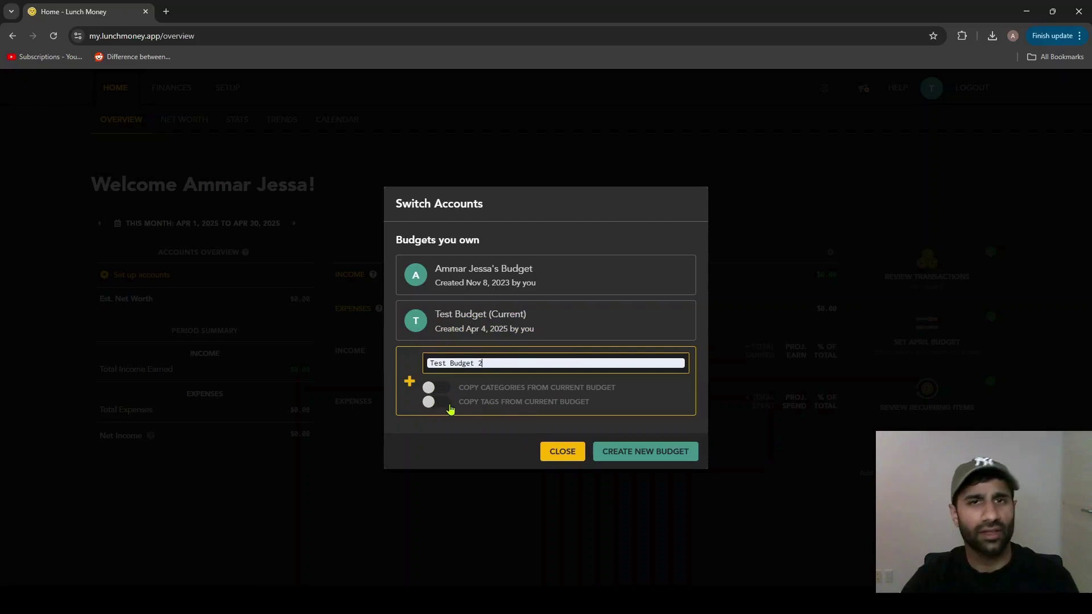
left_click(430, 391)
left_click(433, 390)
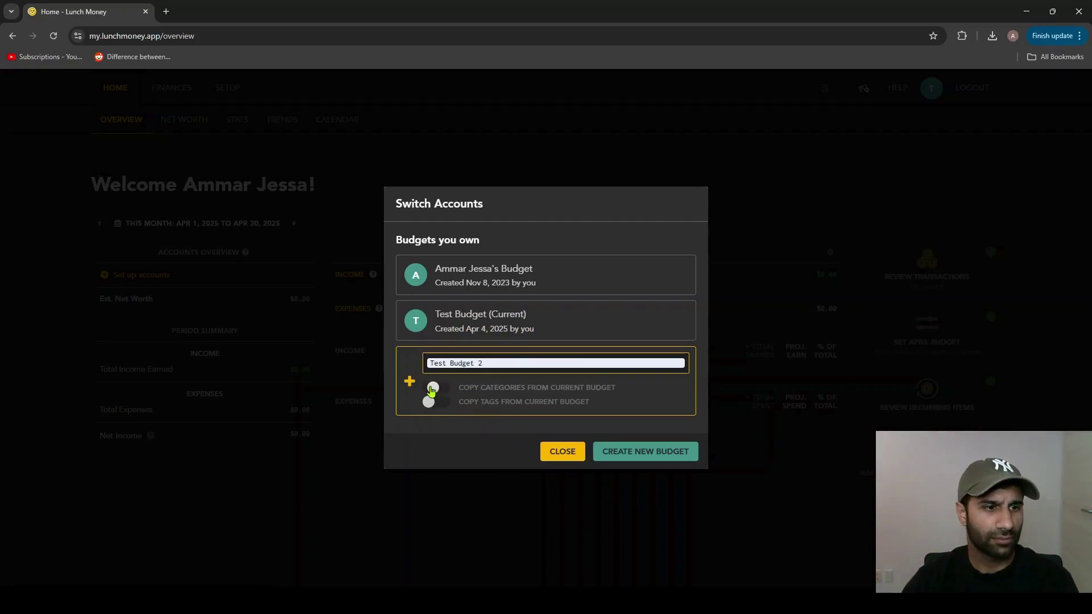
left_click(647, 453)
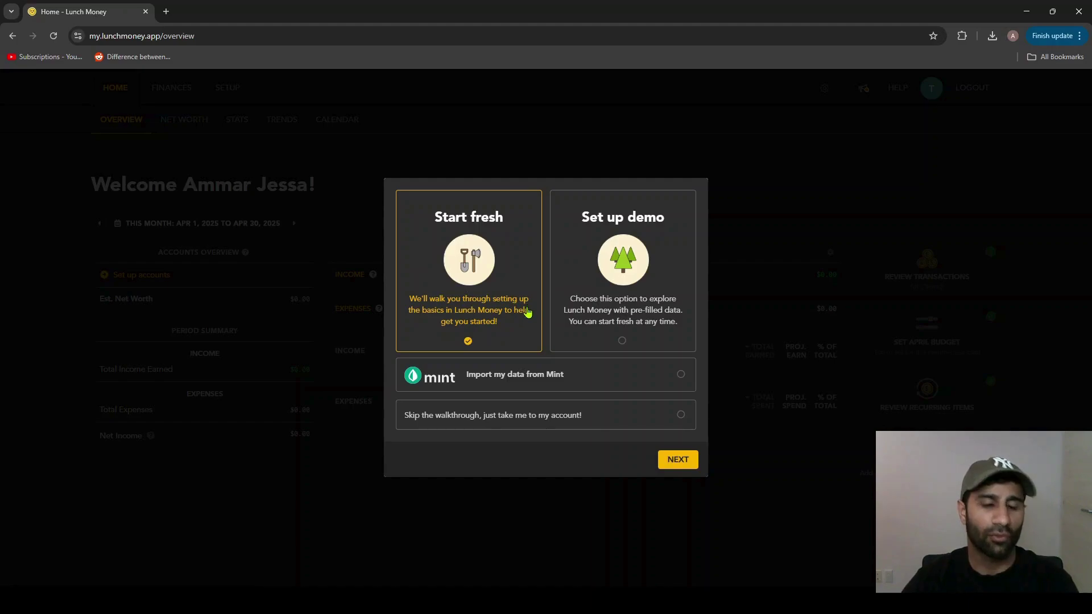
- Choose Start fresh for Test Budget 2 and continue to category setup
left_click(678, 460)
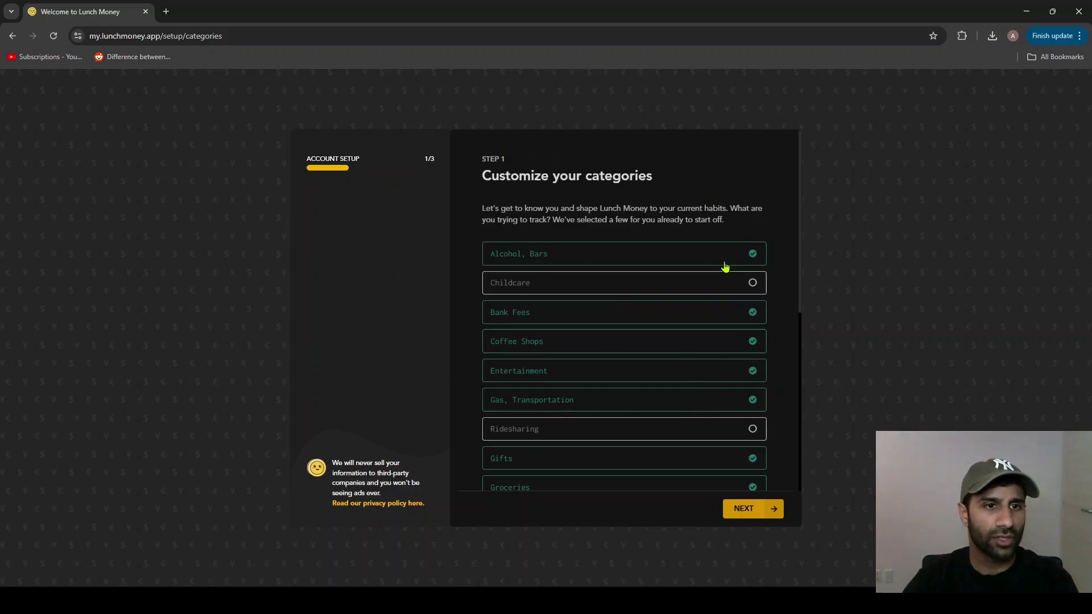
- Track Childcare, drop Alcohol, Bars and Bank Fees, and continue to Step 2 preferences
scroll(621, 349, "down", 3)
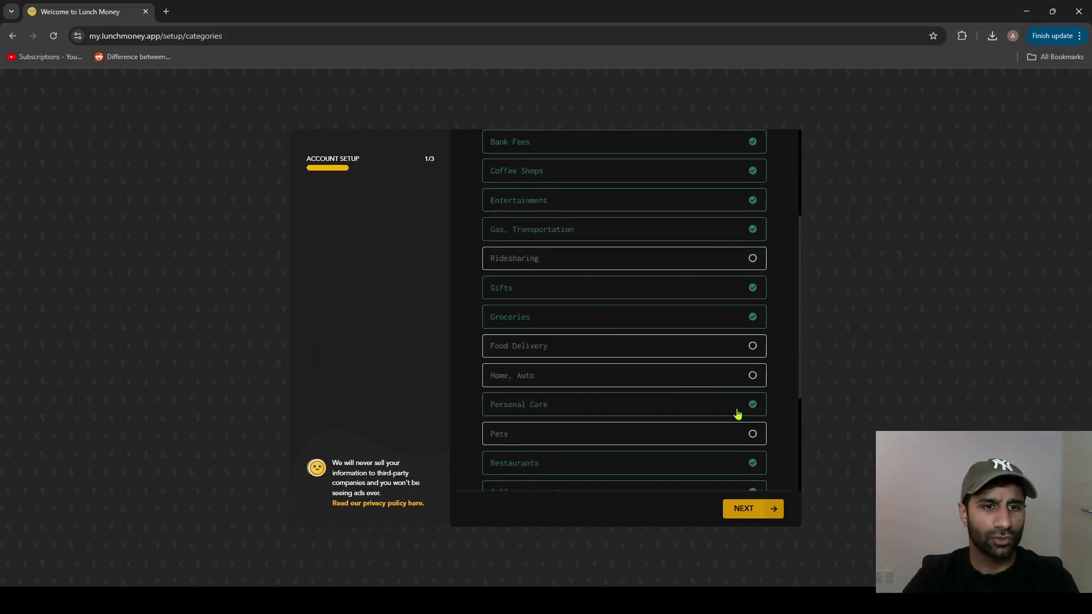
scroll(687, 419, "down", 2)
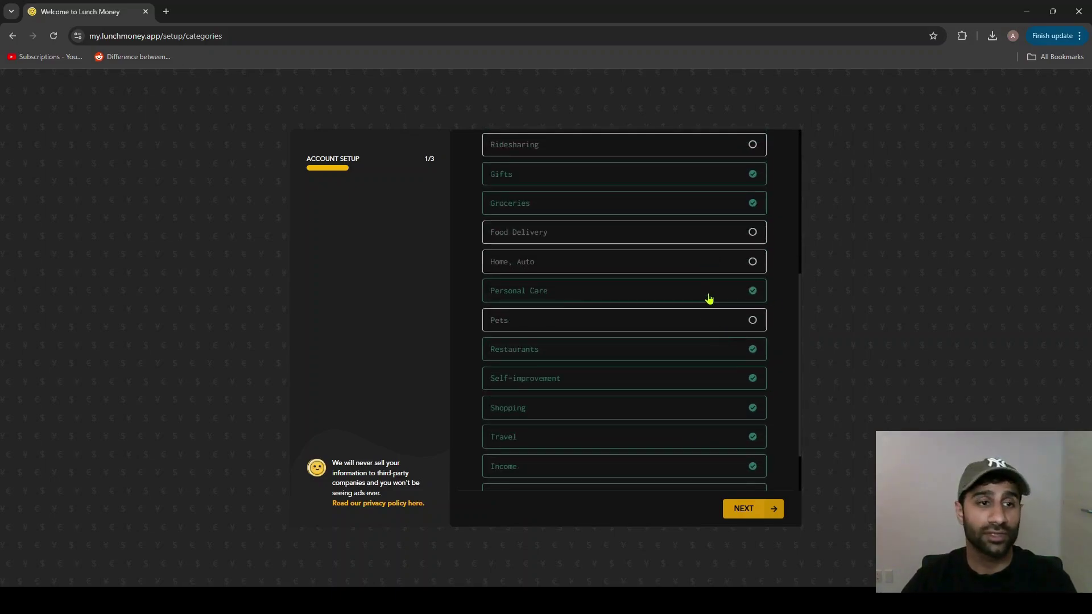
scroll(709, 298, "up", 4)
scroll(659, 358, "down", 5)
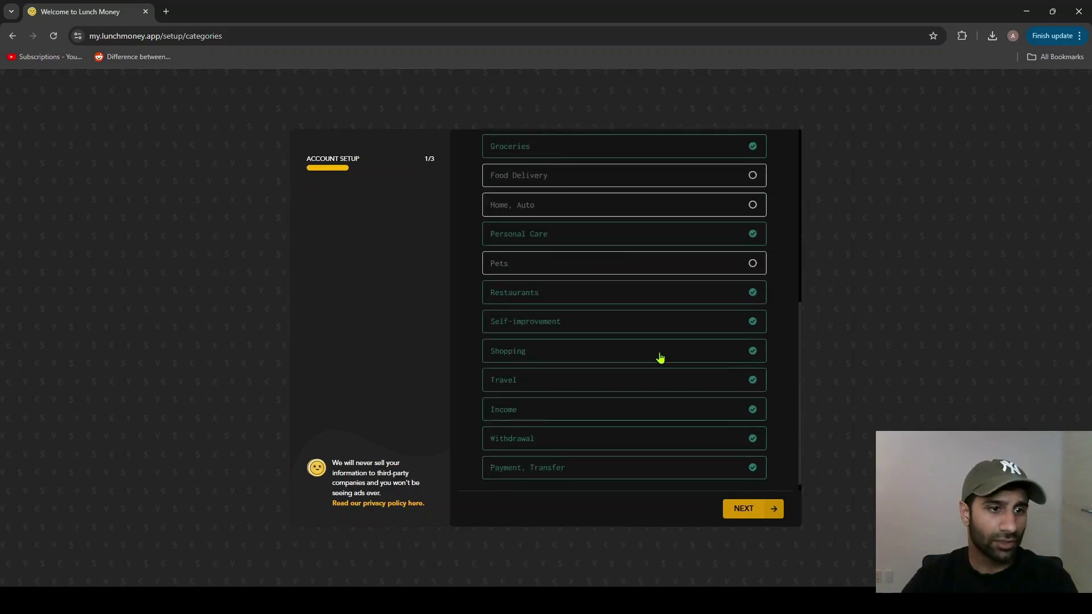
scroll(739, 239, "up", 4)
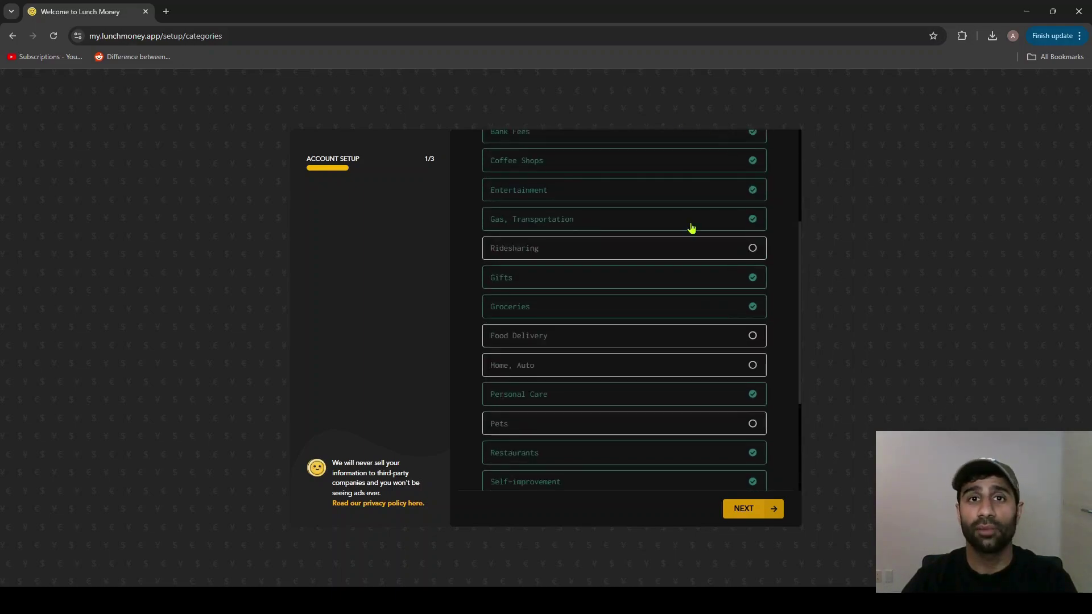
scroll(722, 325, "up", 3)
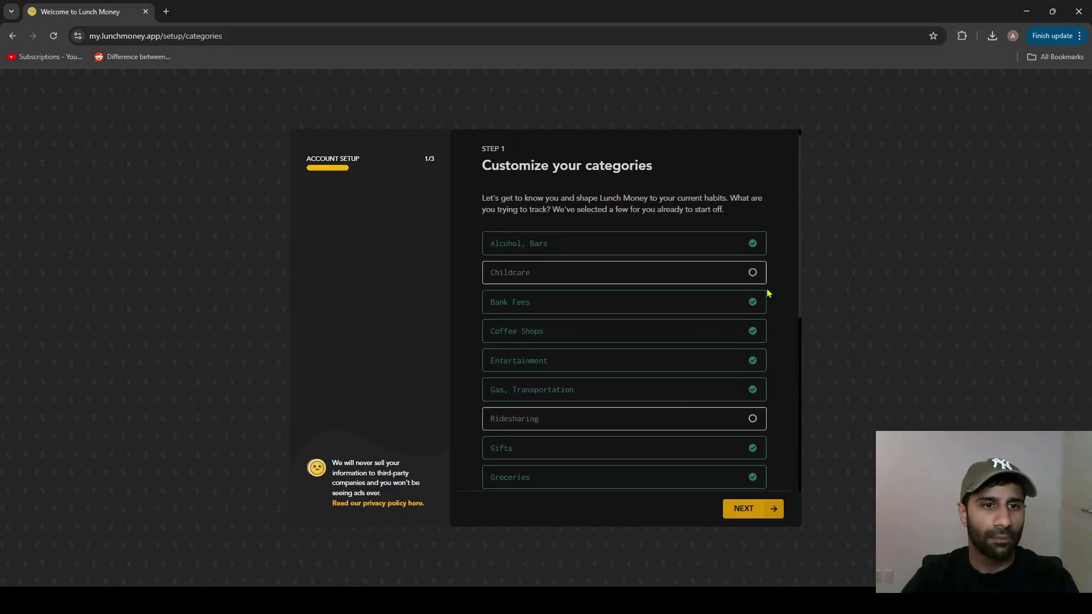
left_click(755, 277)
left_click(762, 245)
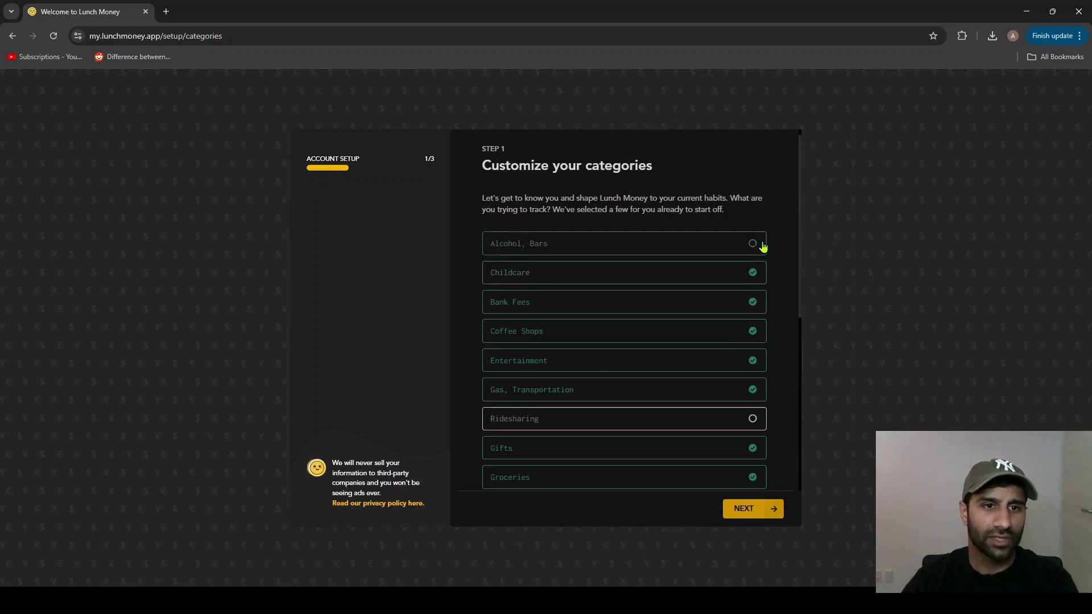
left_click(759, 278)
left_click(760, 304)
left_click(761, 276)
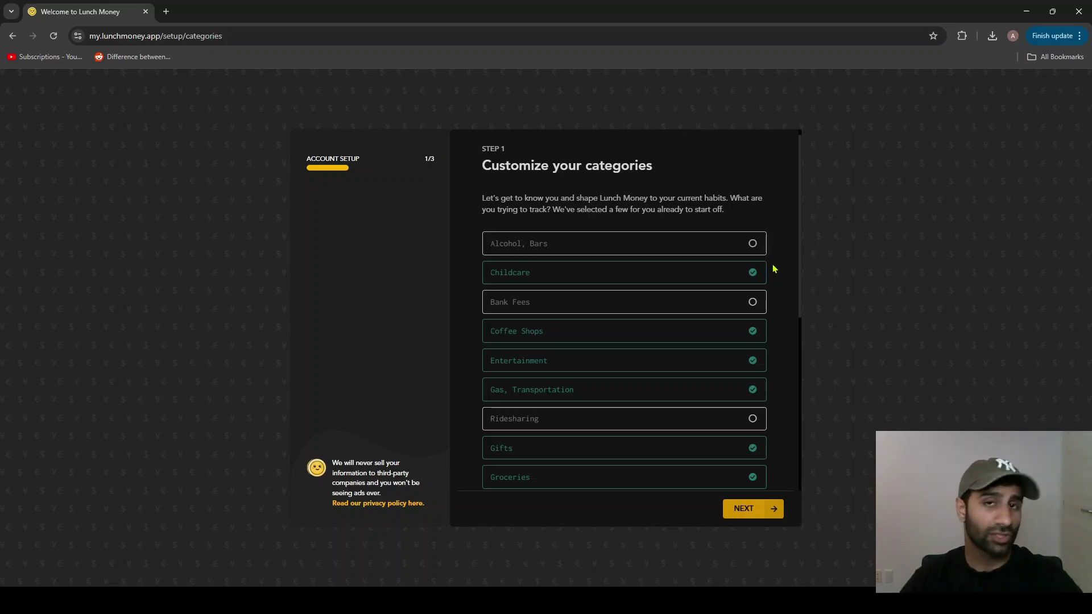
left_click(754, 300)
left_click(753, 301)
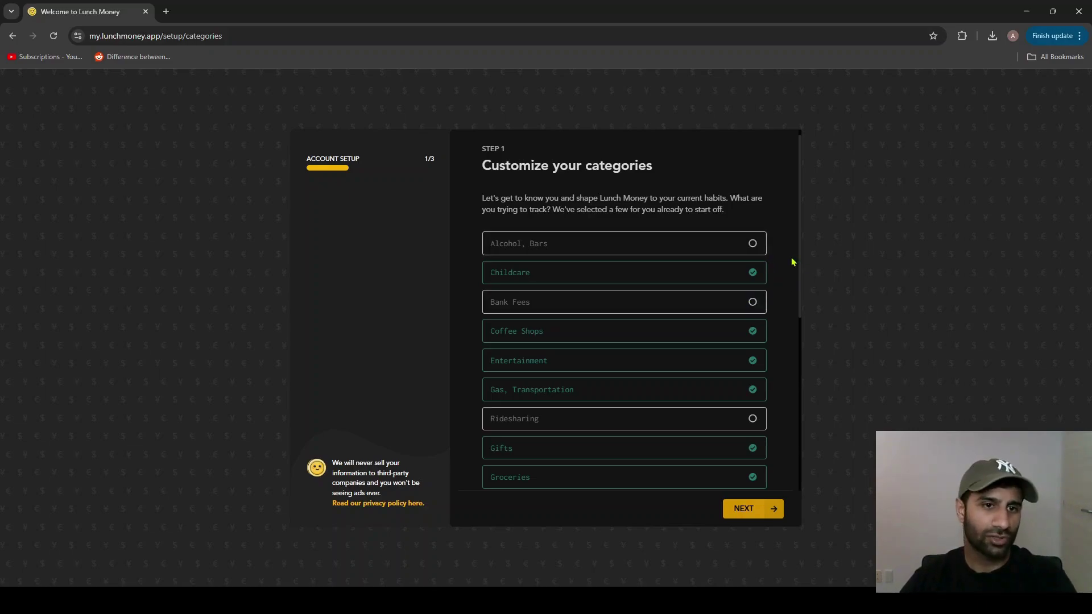
left_click(743, 513)
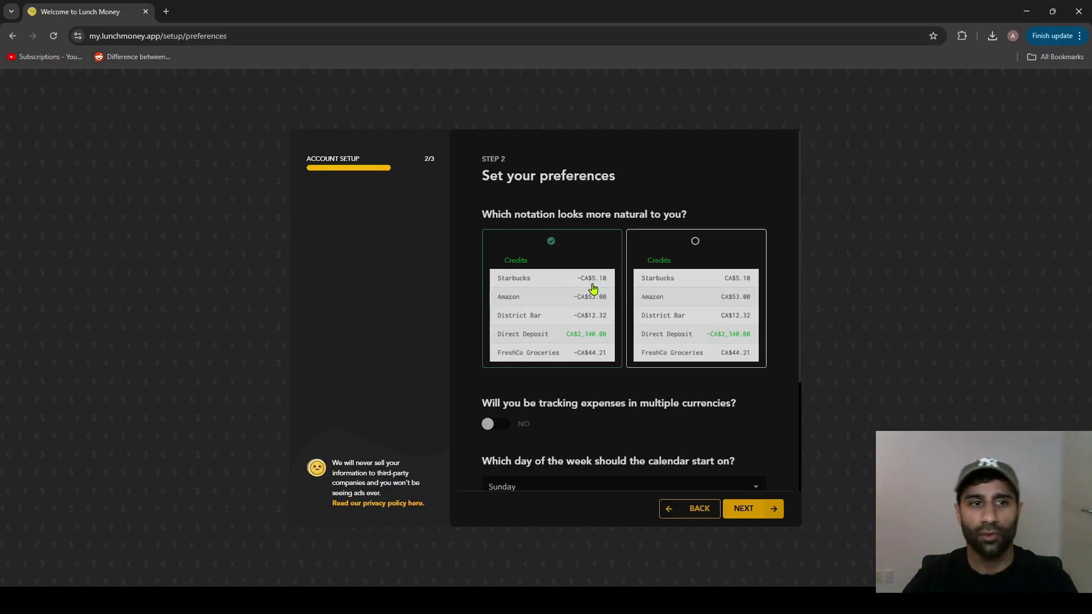
- Turn on multiple-currency tracking with Canadian Dollar (CAD) as the selected currency
scroll(599, 302, "down", 2)
scroll(615, 341, "down", 1)
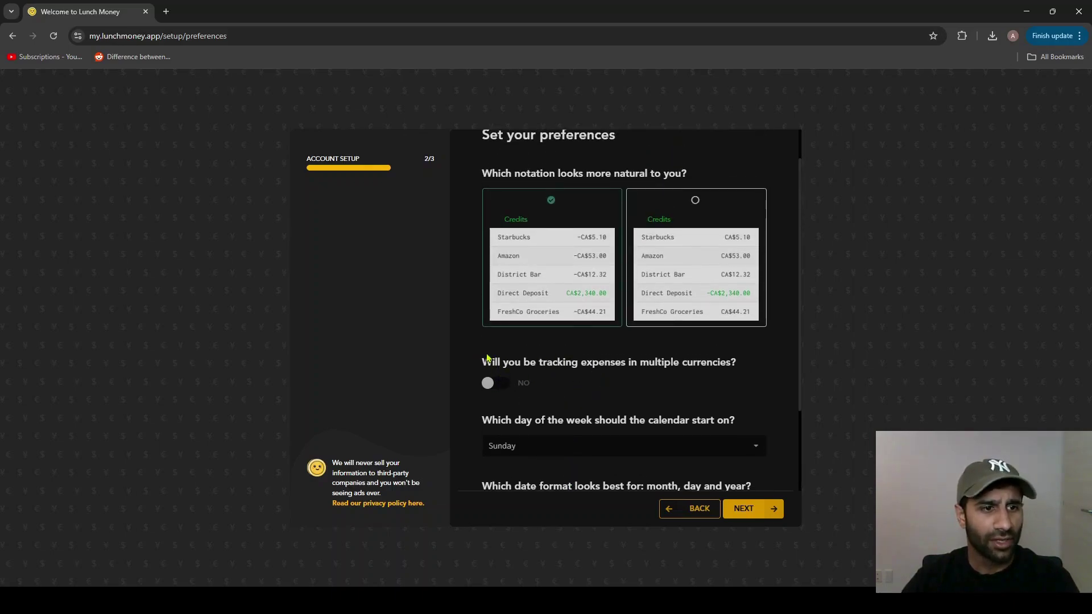
left_click(501, 389)
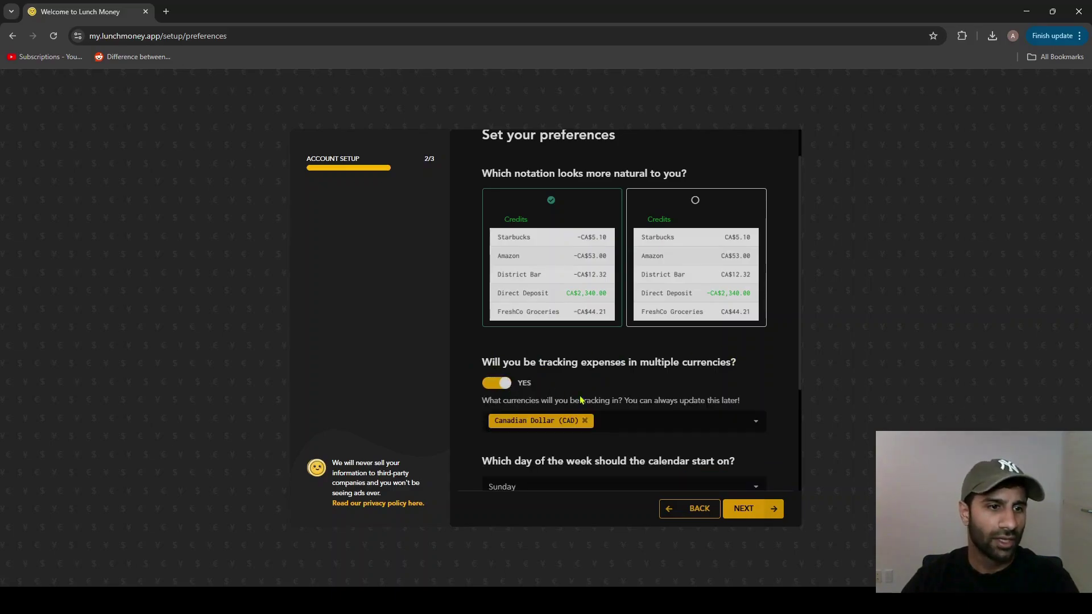
scroll(655, 415, "down", 1)
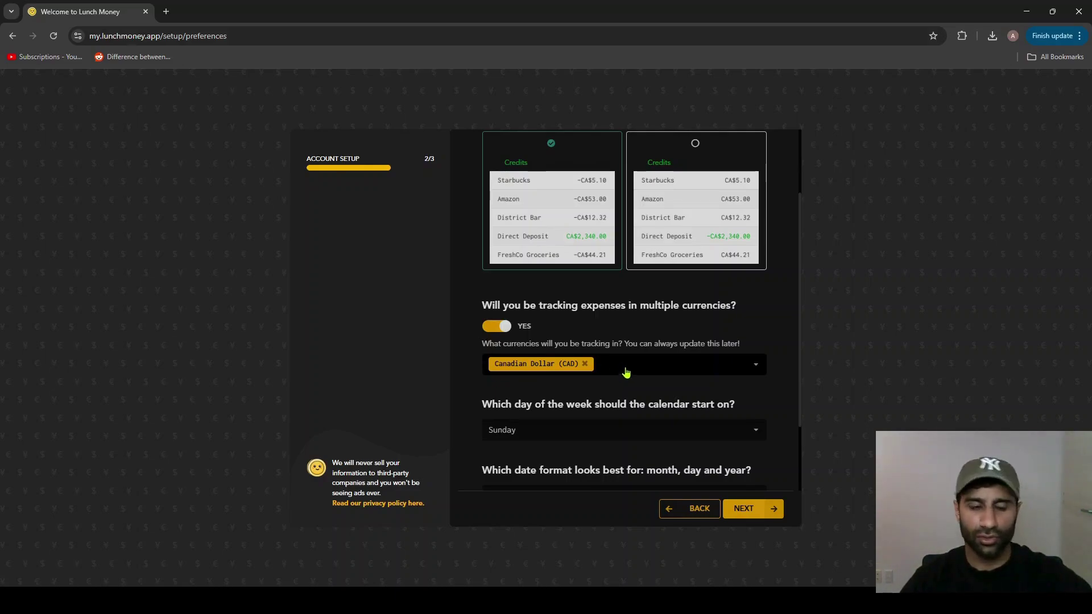
left_click(751, 375)
left_click(736, 328)
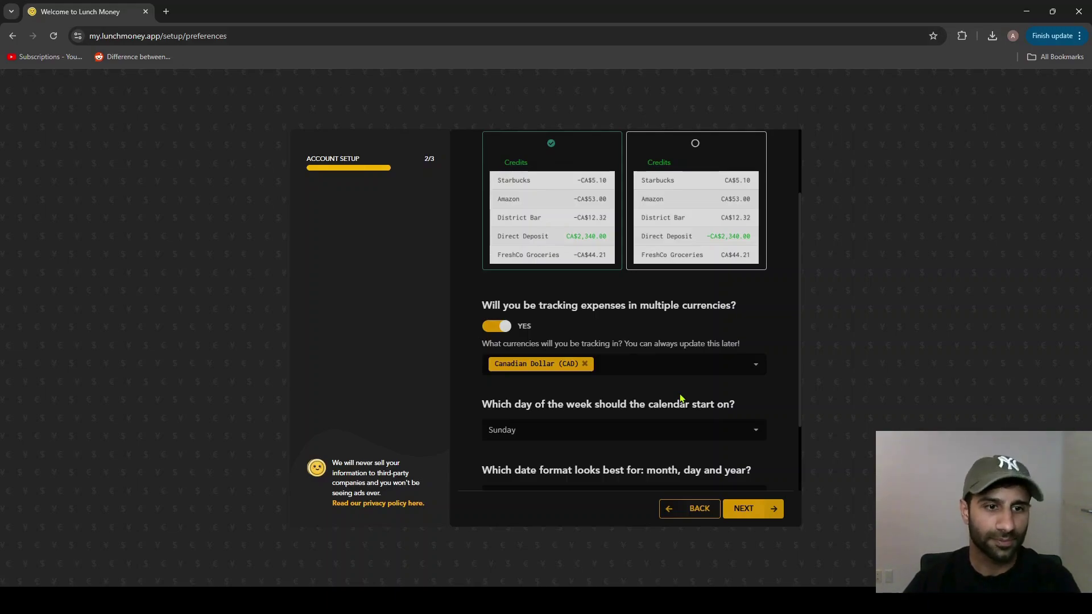
- Advance to the 'You're all set up!' page, review its options, and finish to the overview
left_click(750, 513)
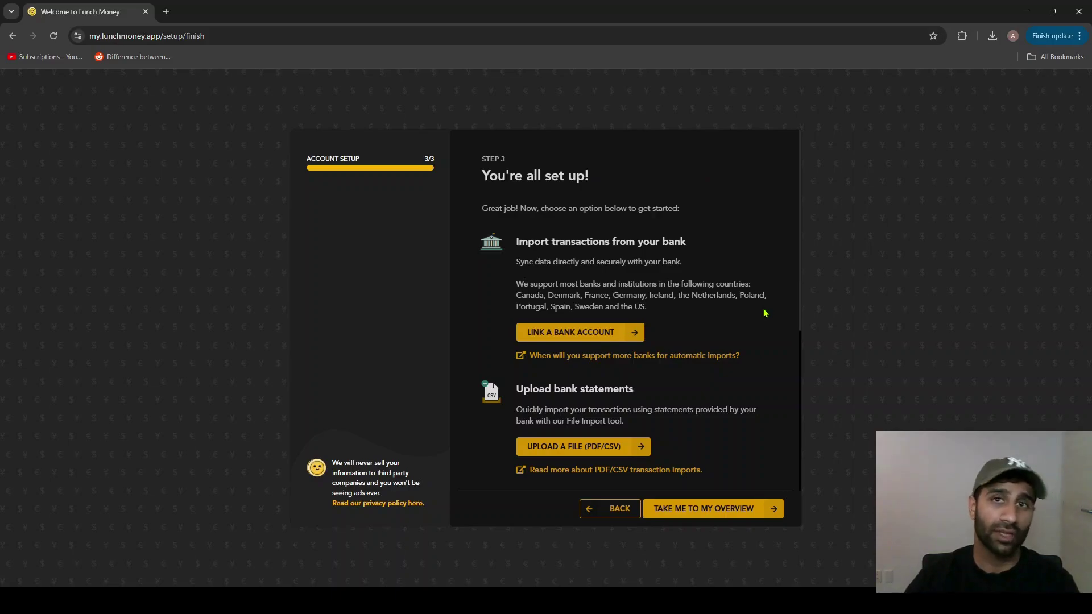
scroll(763, 341, "down", 3)
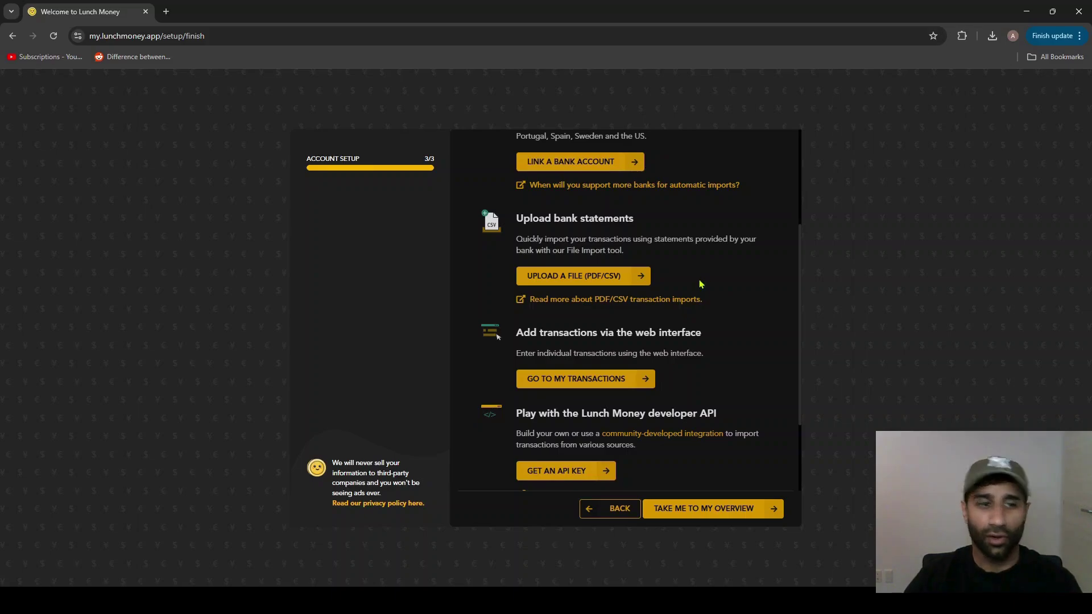
scroll(701, 276, "up", 3)
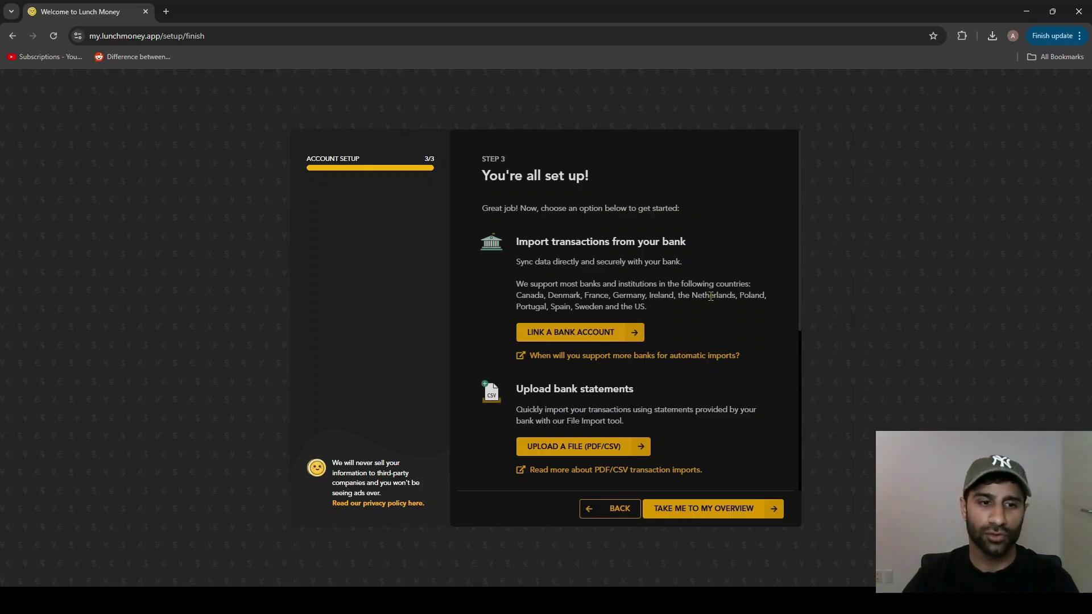
left_click(734, 510)
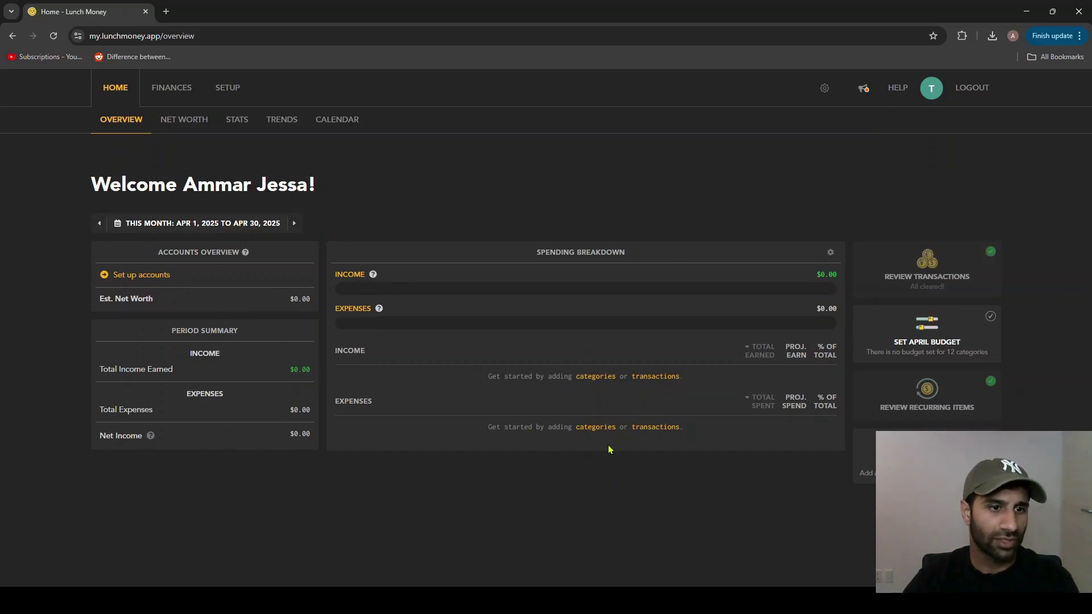
- Open the March 2025 budget page and scroll through its category table
left_click(175, 101)
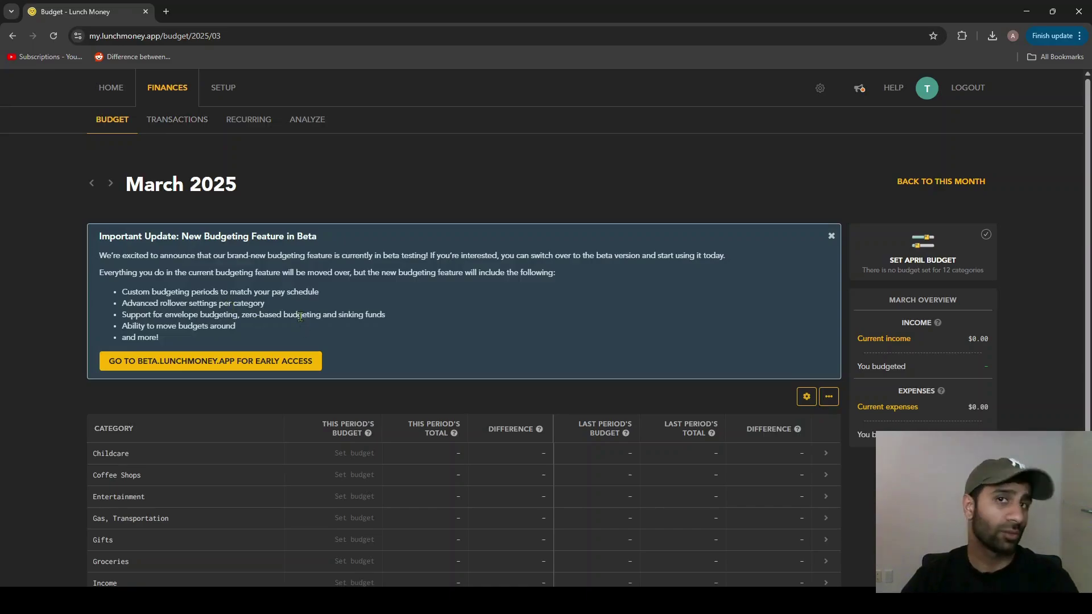
scroll(301, 317, "down", 3)
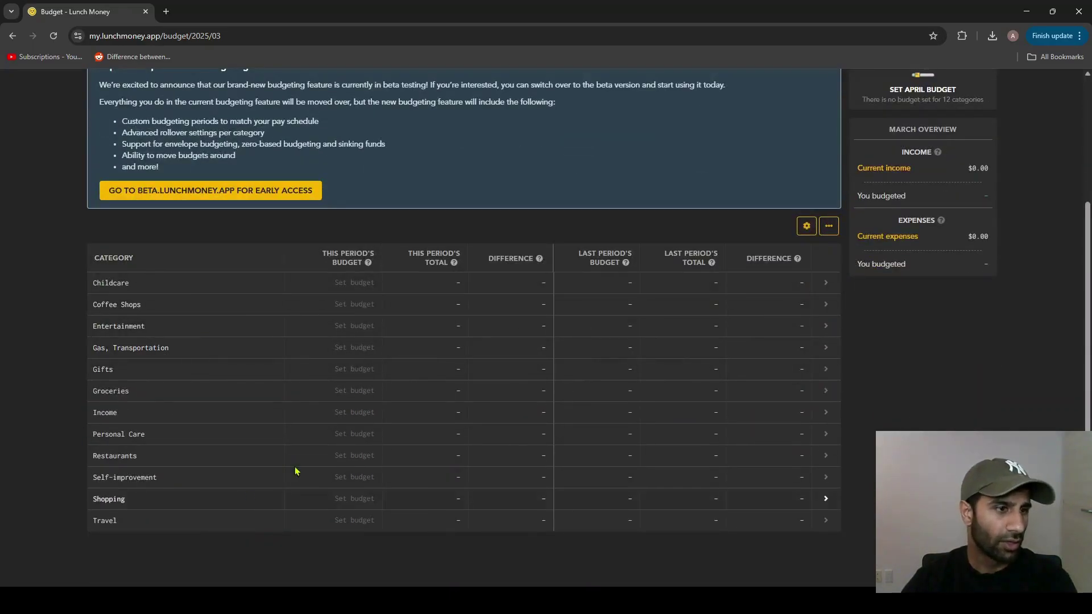
scroll(90, 259, "up", 3)
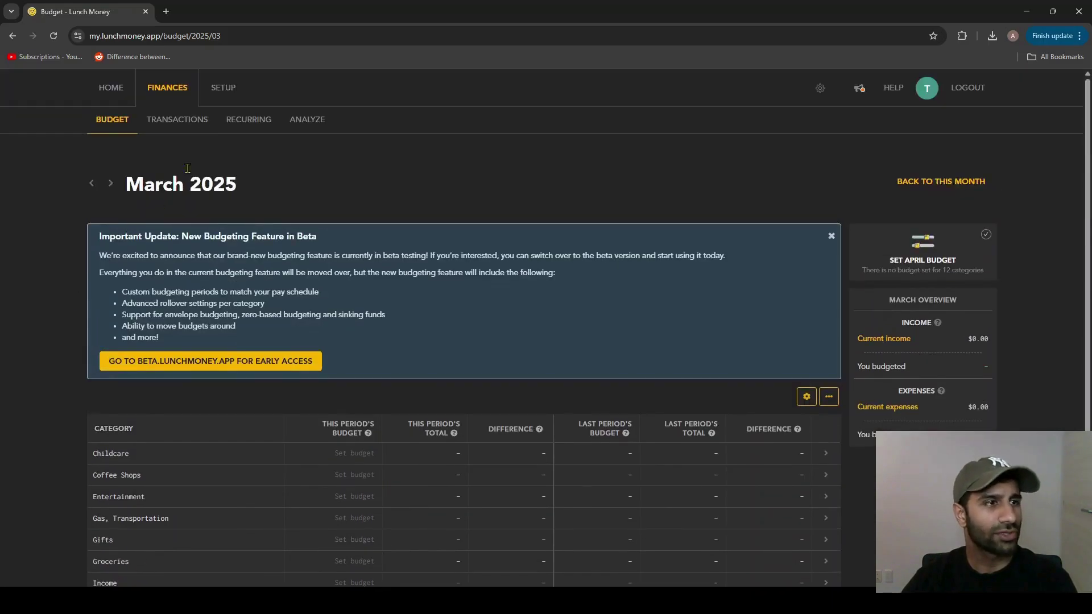
- Open the Categories setup list and inspect the Coffee Shops edit panel before closing it
left_click(223, 91)
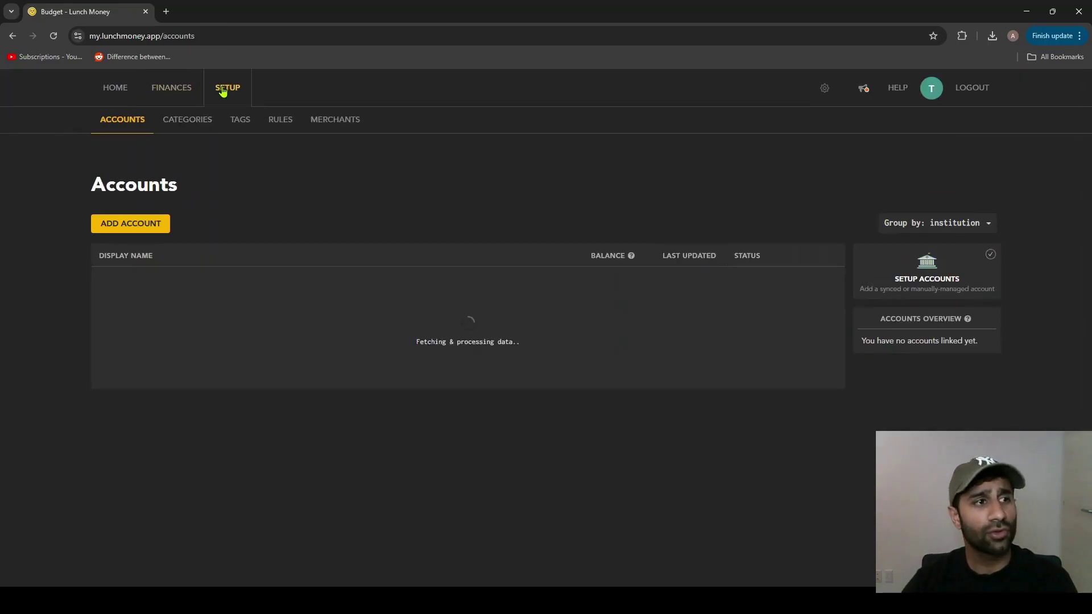
left_click(201, 121)
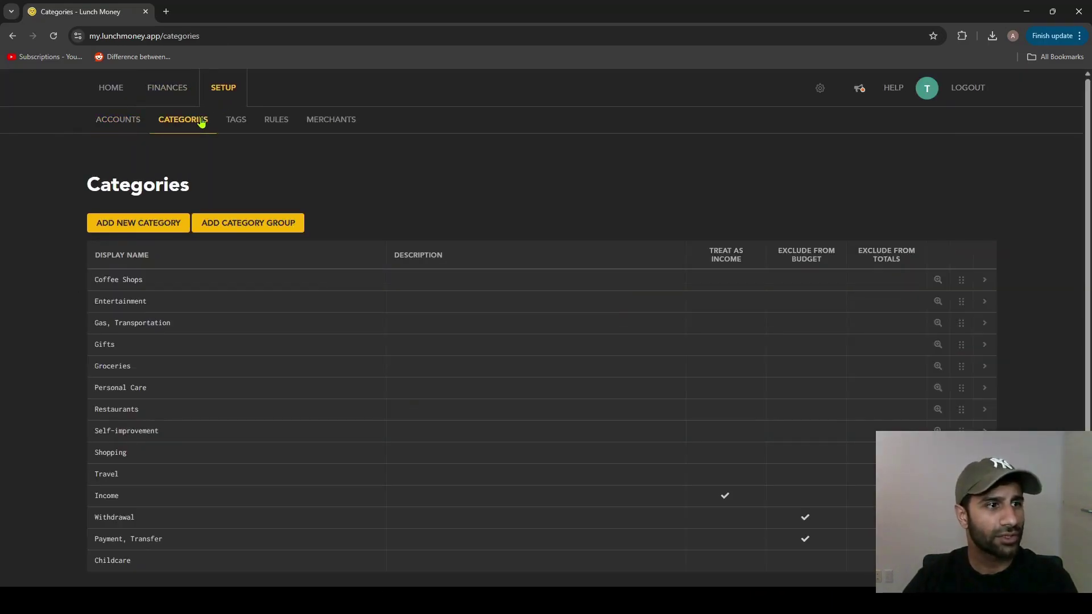
scroll(256, 285, "down", 1)
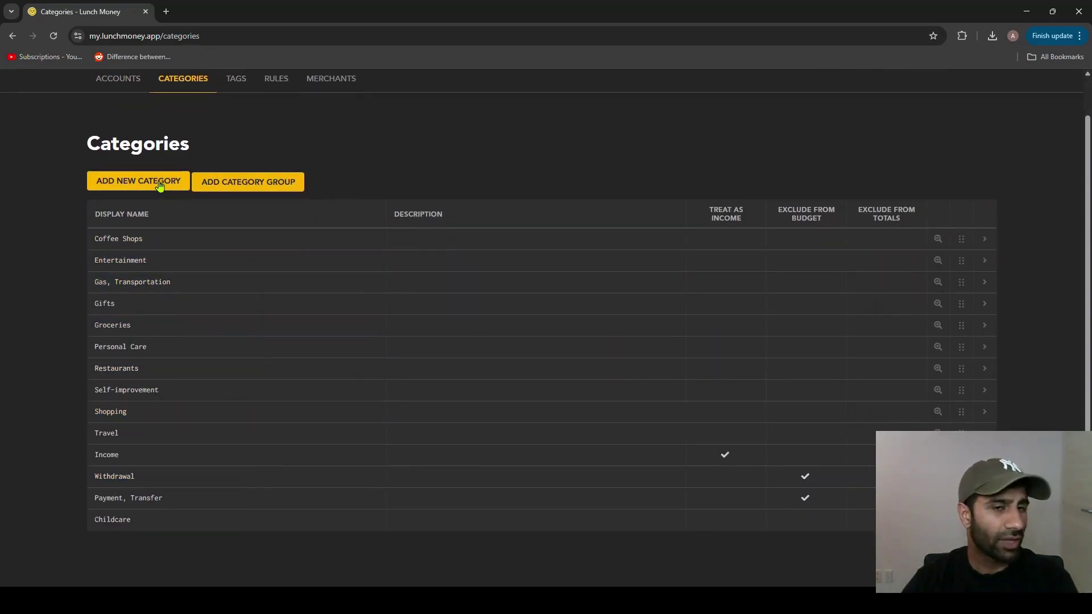
left_click(984, 241)
scroll(968, 369, "down", 1)
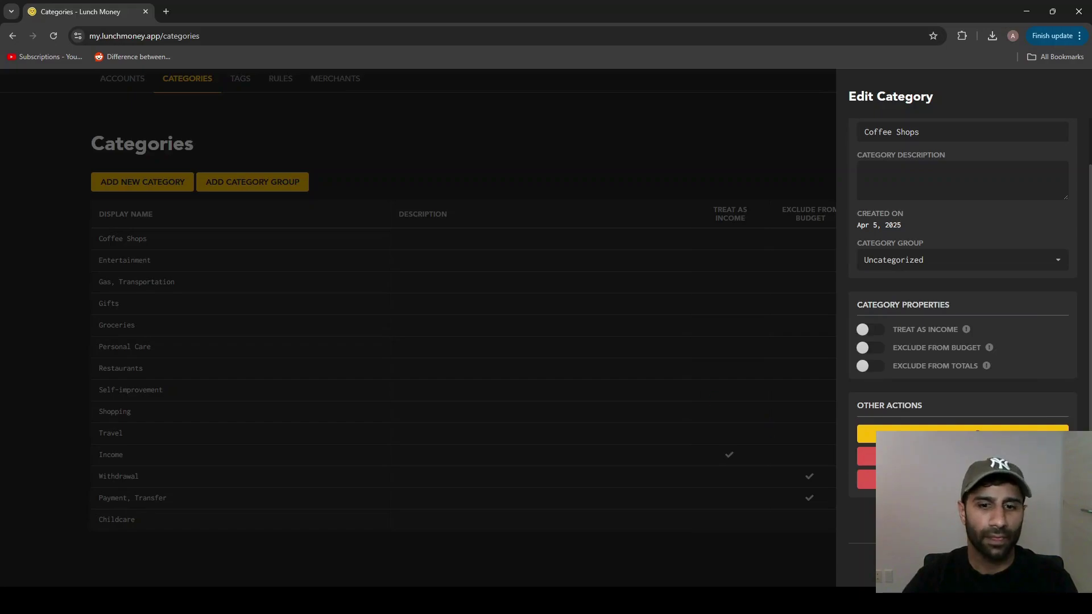
left_click(702, 394)
scroll(912, 188, "up", 1)
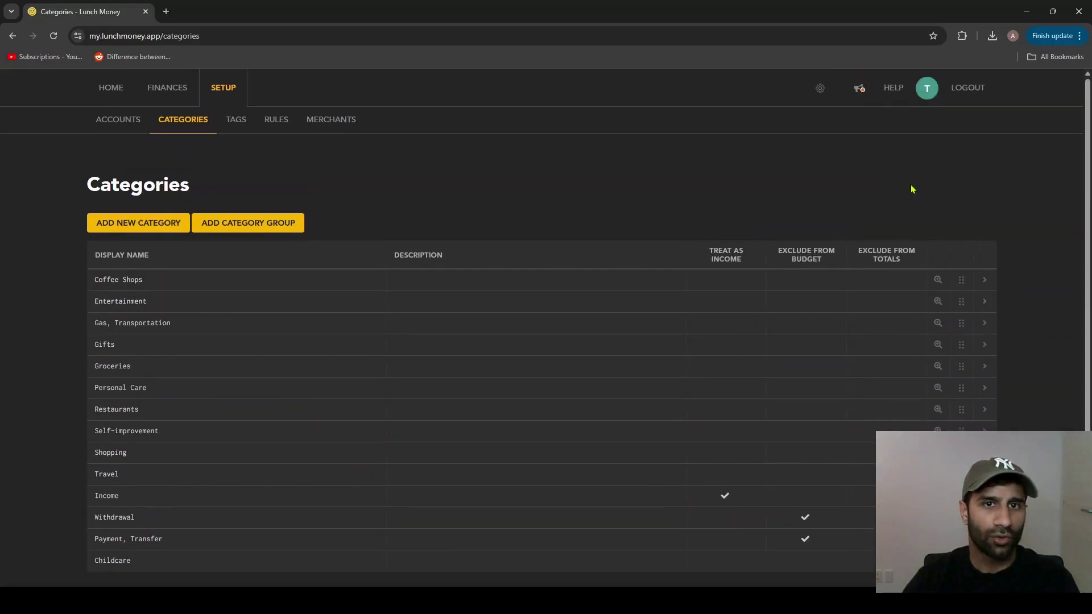
- Create a new budget named 'Test Budget 3' and choose to set it up with demo data
left_click(925, 89)
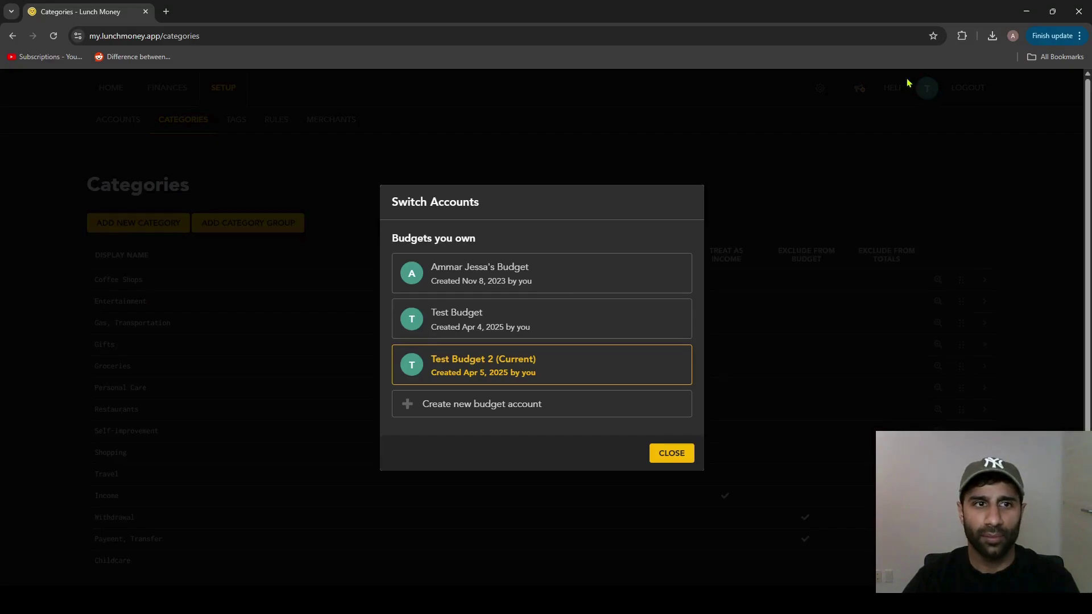
left_click(581, 420)
type("Test Budget 3")
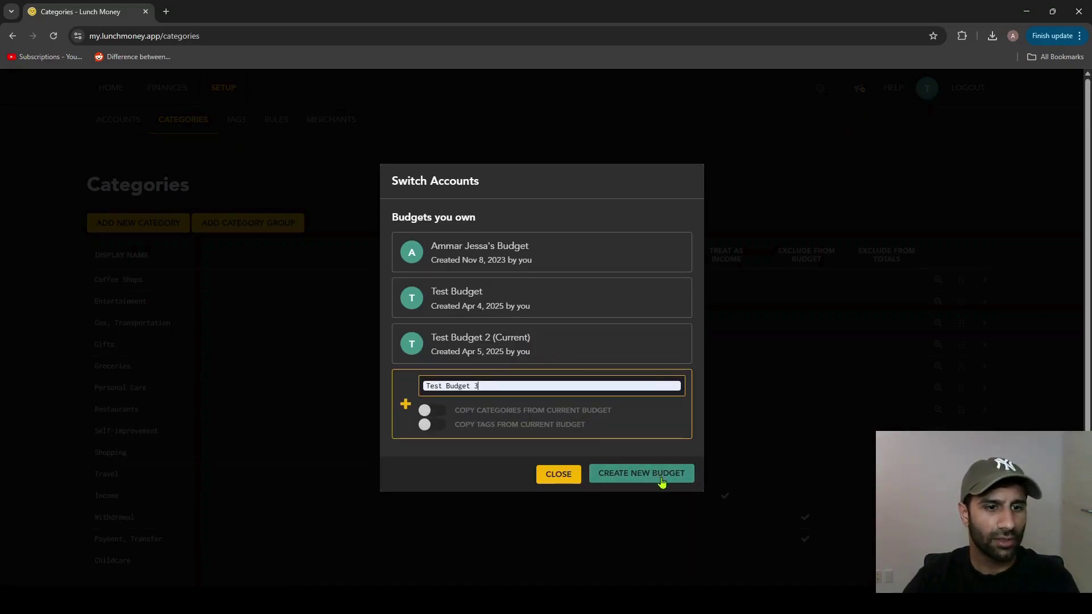
left_click(661, 481)
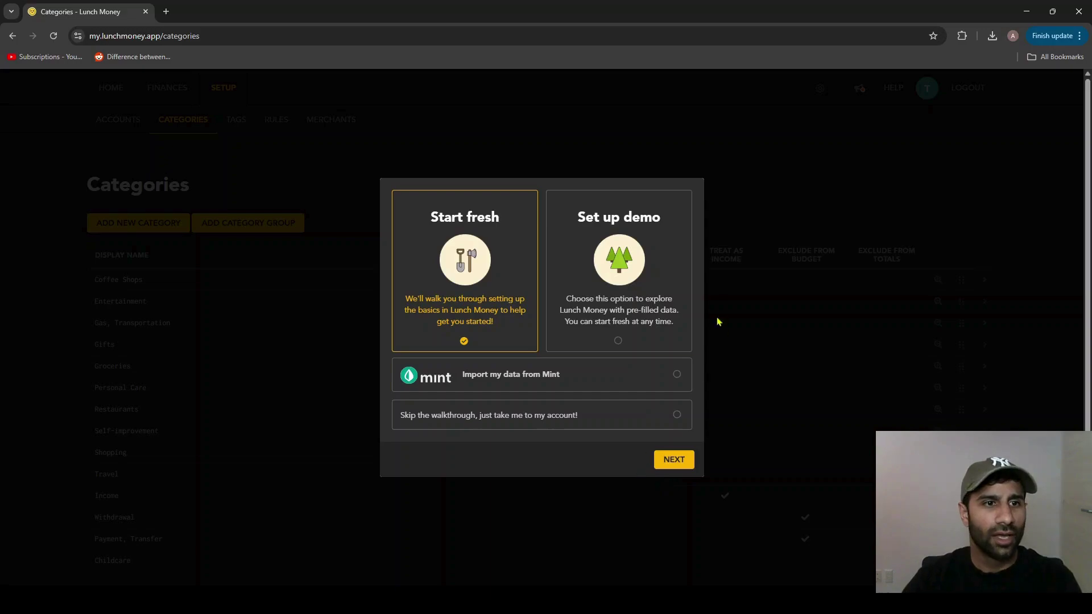
left_click(636, 256)
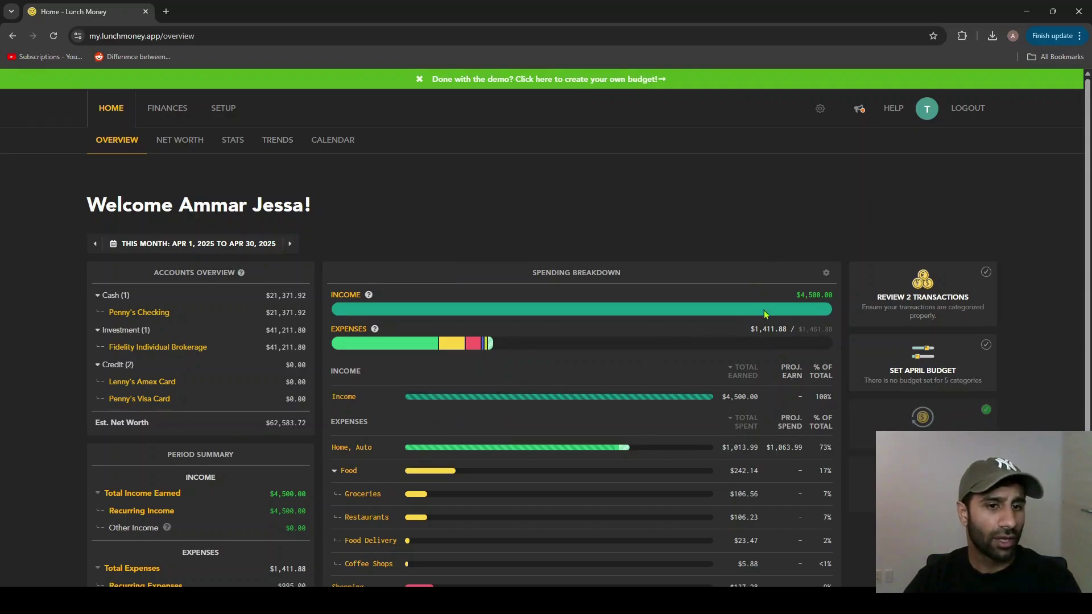
scroll(718, 250, "down", 3)
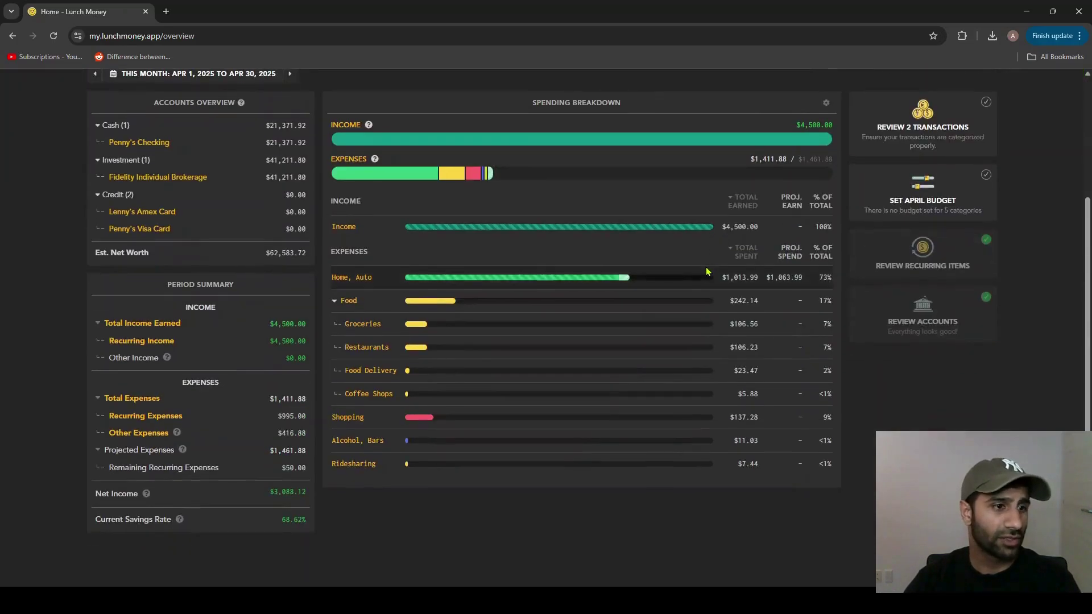
scroll(599, 276, "up", 3)
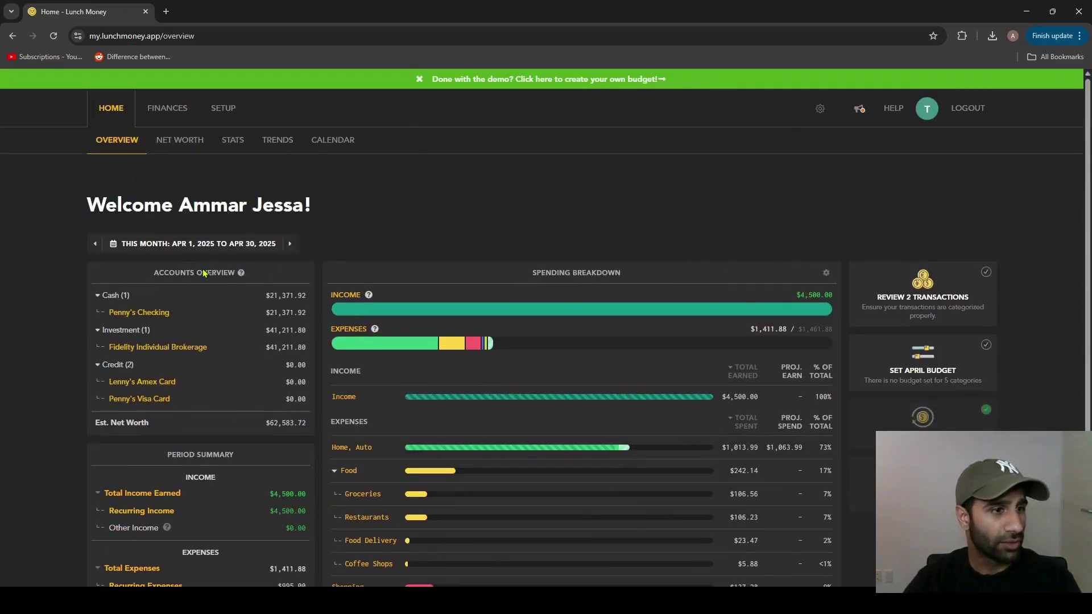
scroll(529, 359, "down", 2)
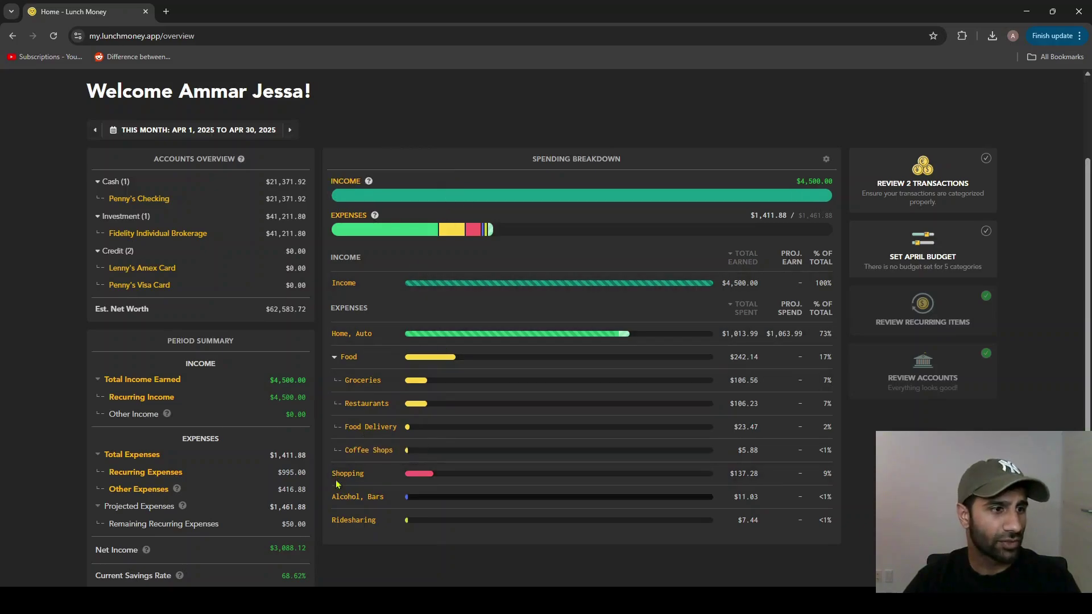
scroll(327, 286, "up", 2)
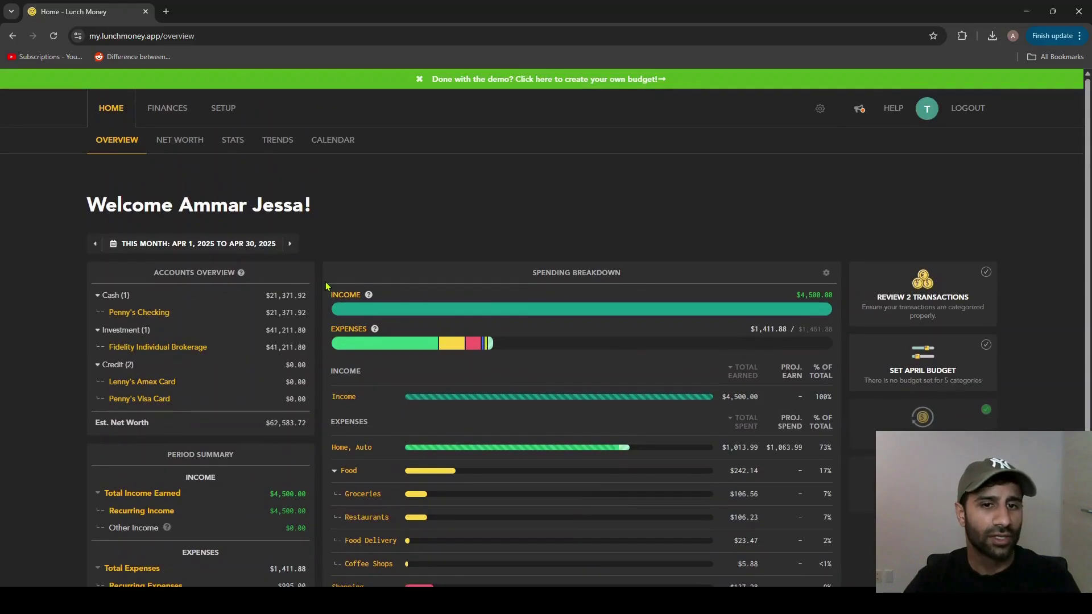
left_click(171, 114)
scroll(483, 324, "down", 4)
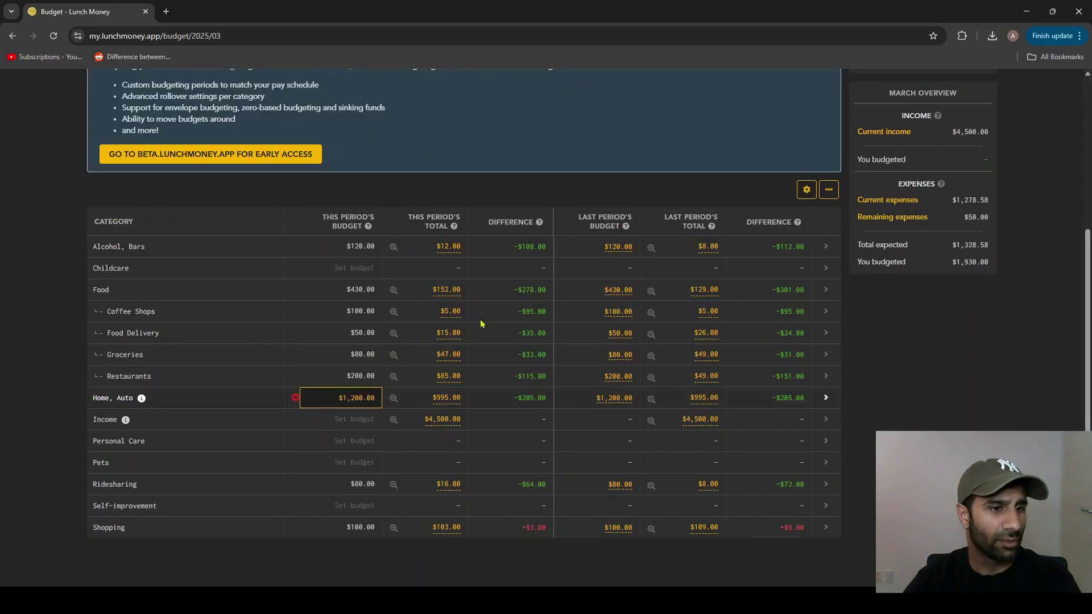
scroll(415, 398, "up", 3)
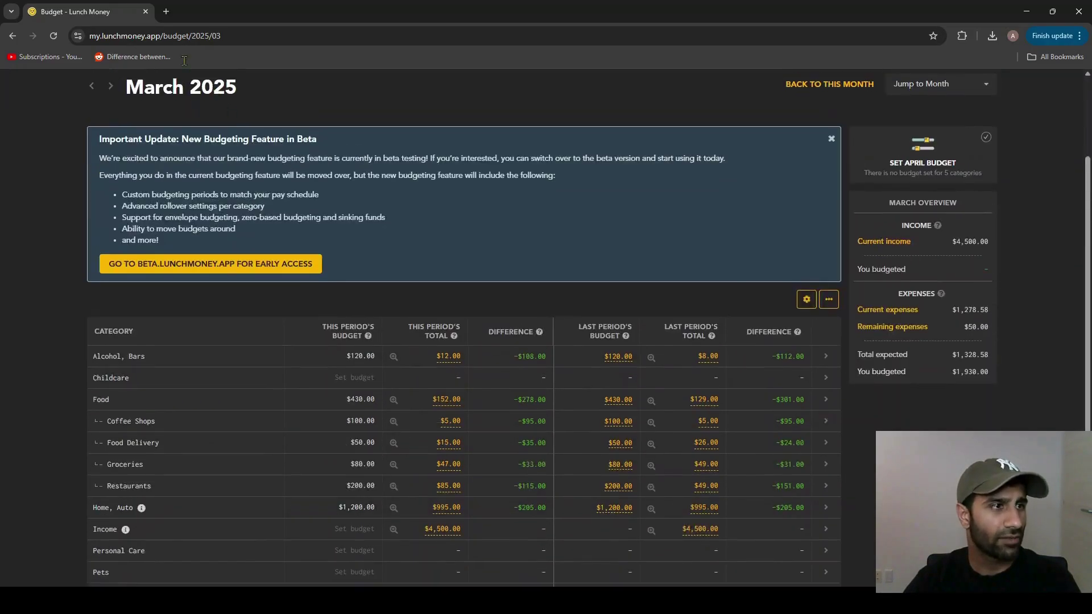
left_click(166, 86)
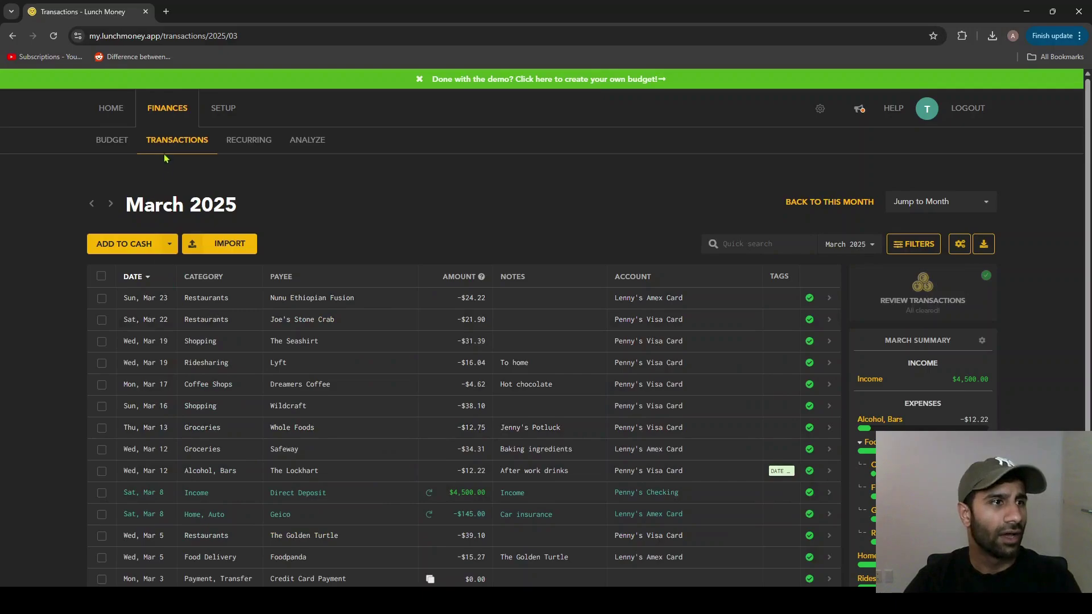
left_click(122, 113)
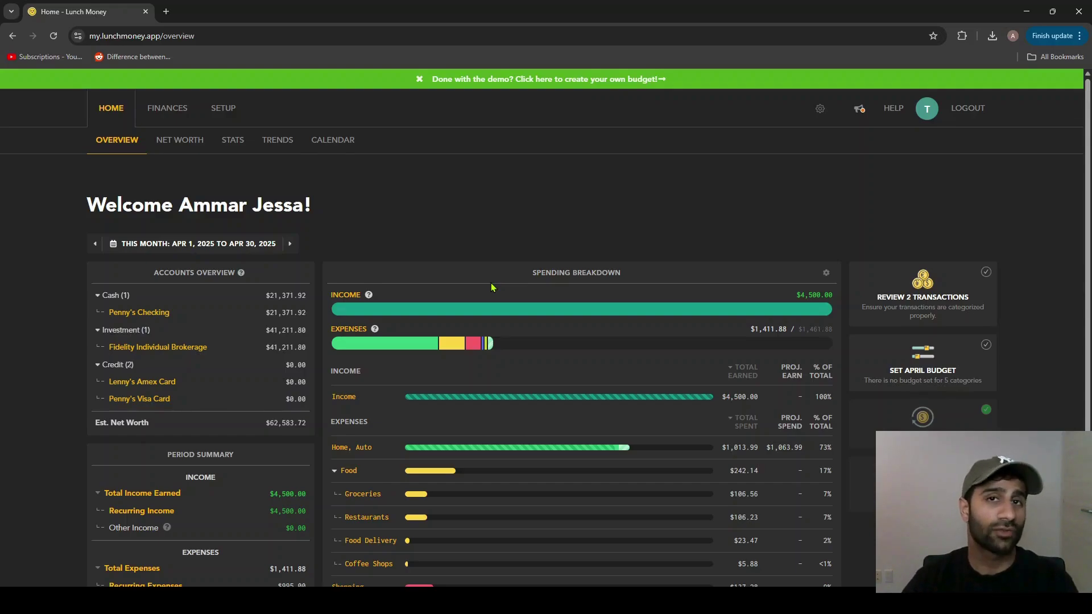
left_click(95, 244)
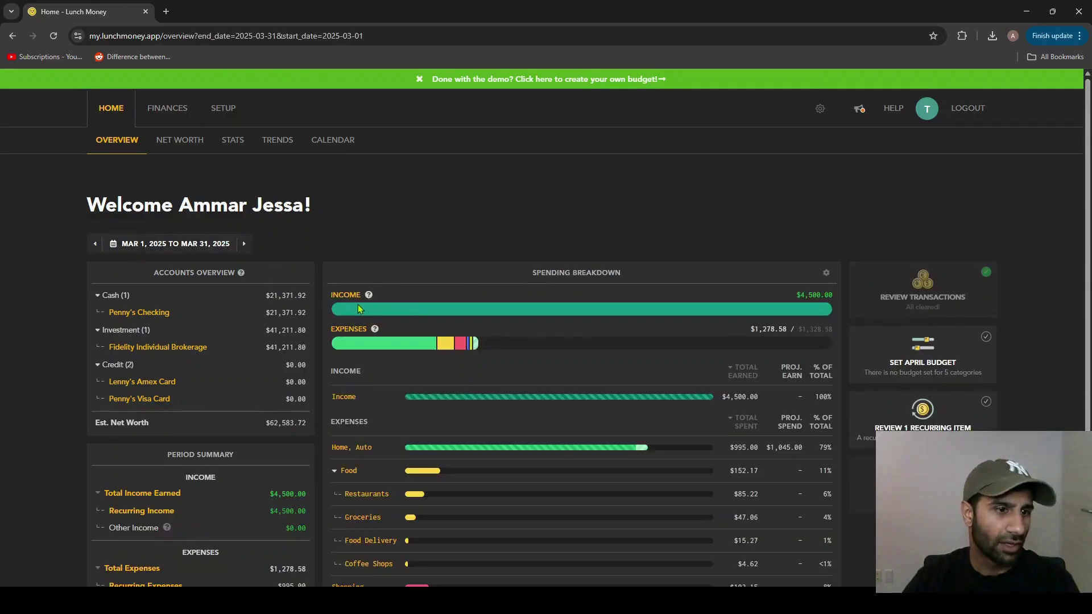
left_click(245, 244)
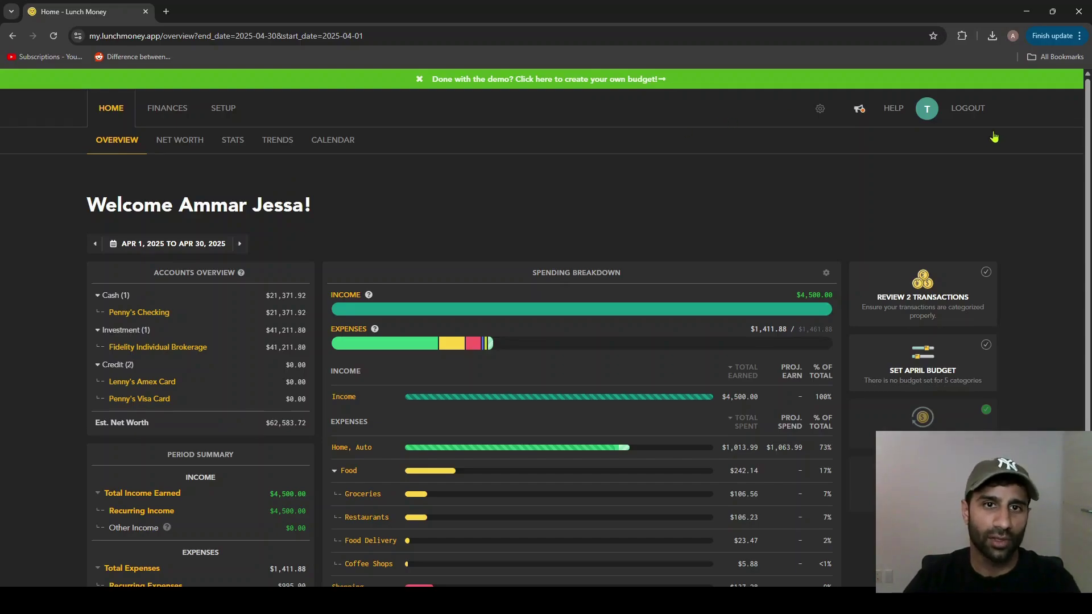
- Create another new budget named 'Test Budget 5' from the budget list
left_click(936, 117)
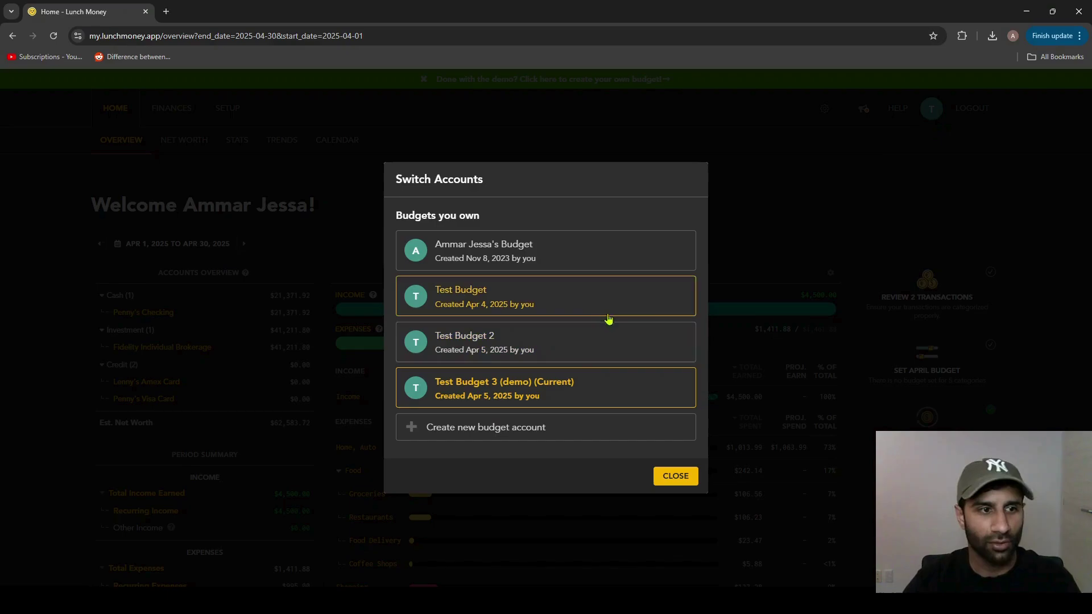
left_click(675, 477)
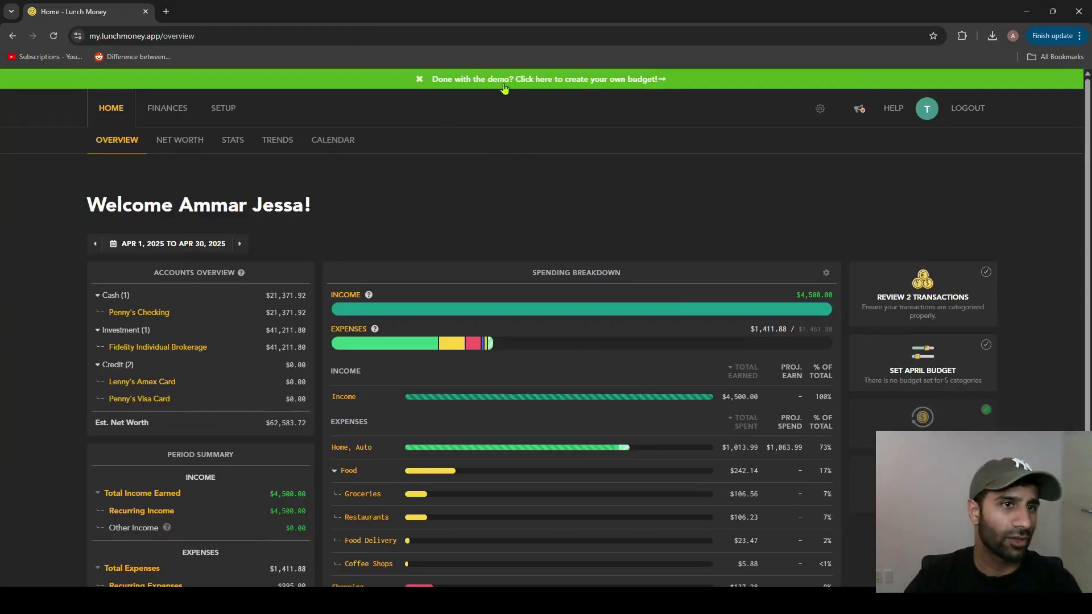
left_click(499, 80)
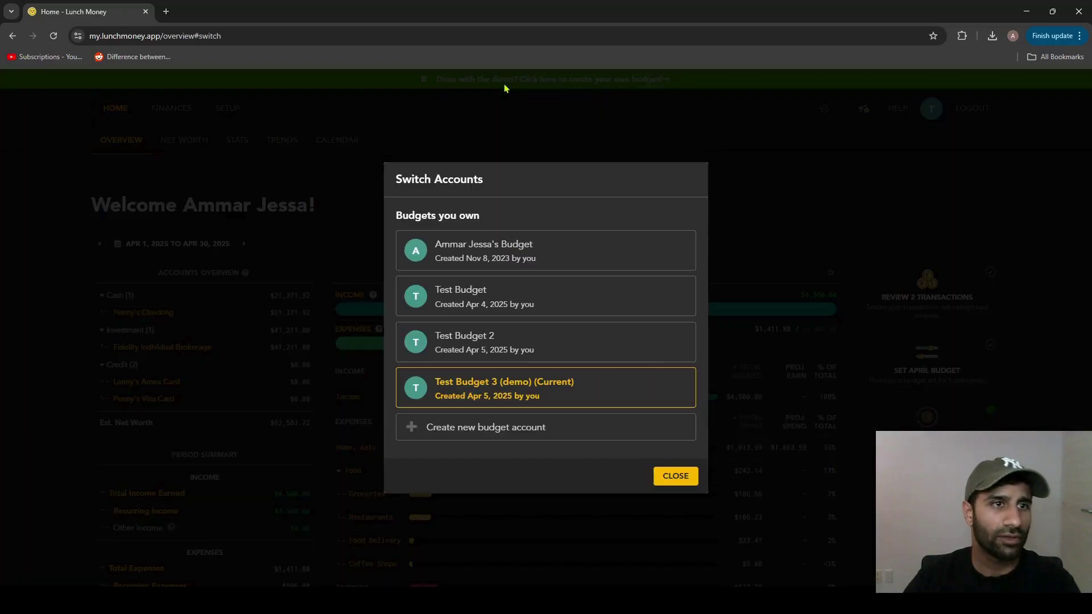
left_click(499, 433)
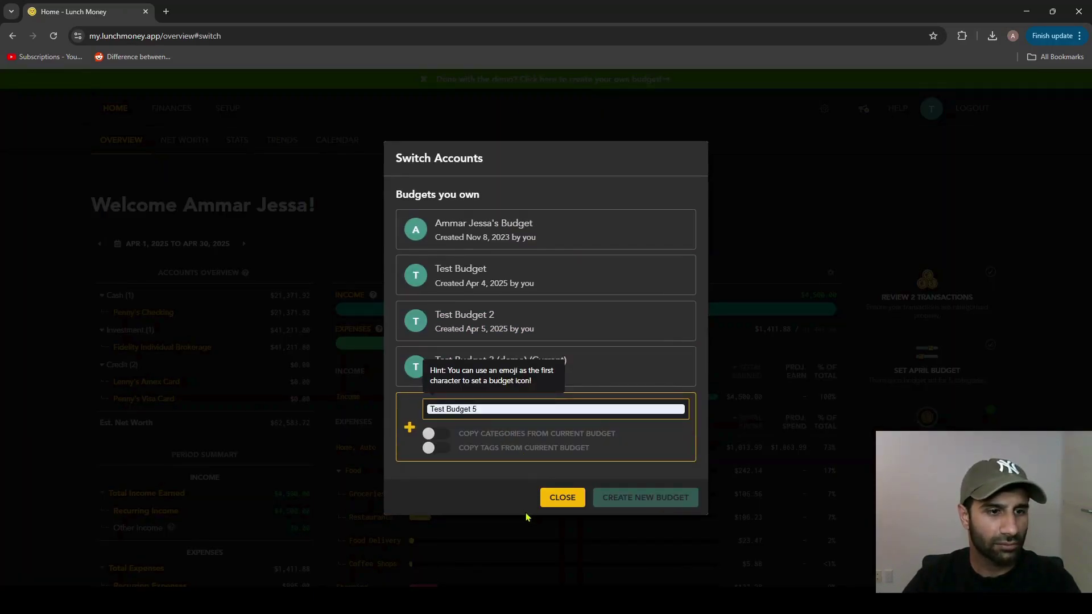
type("Test Budget 5")
left_click(648, 499)
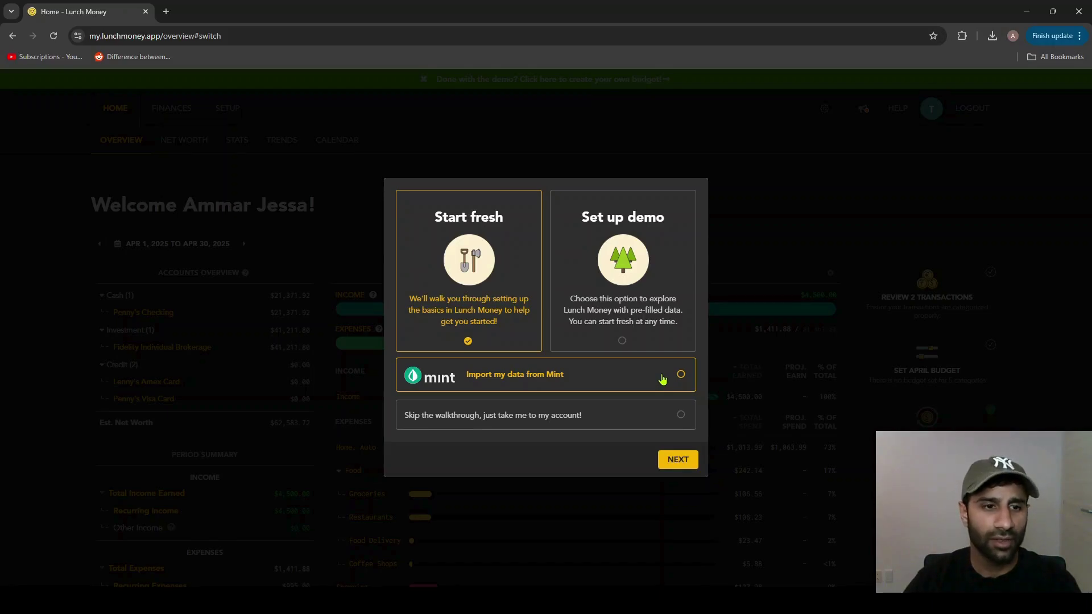
- Skip the setup walkthrough and view the empty budget's March 2025 budget page
left_click(554, 429)
left_click(678, 459)
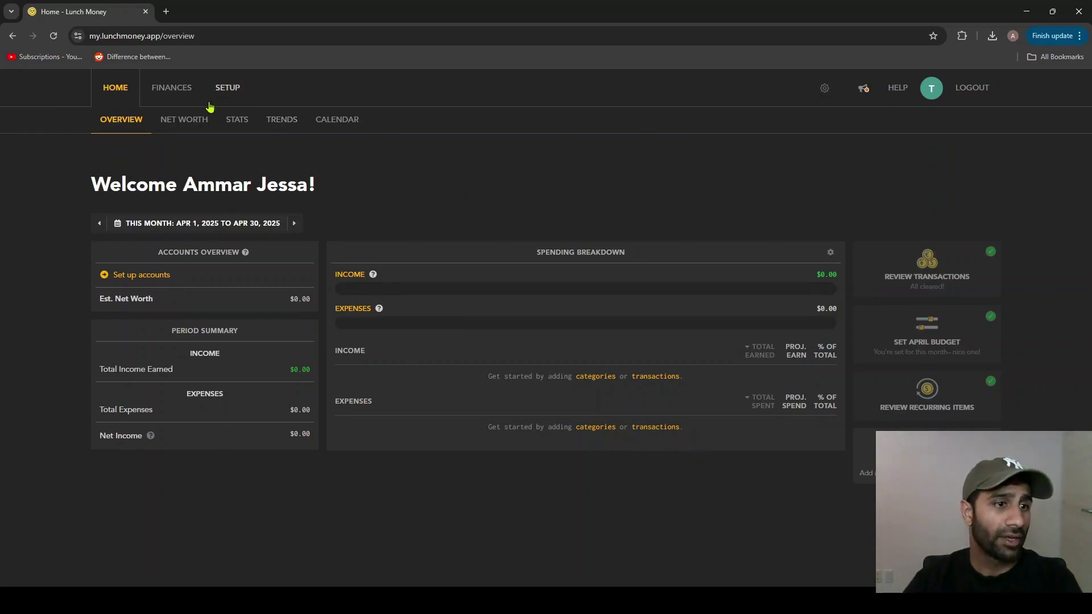
left_click(186, 102)
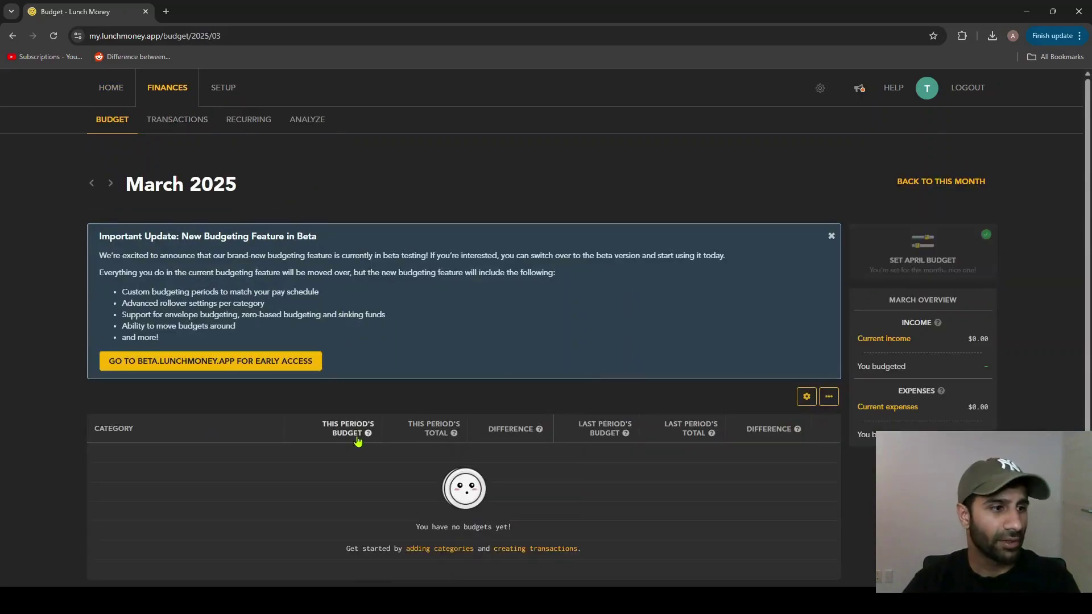
- Review the empty categories list under Setup, then return to the Home overview
left_click(240, 101)
left_click(179, 124)
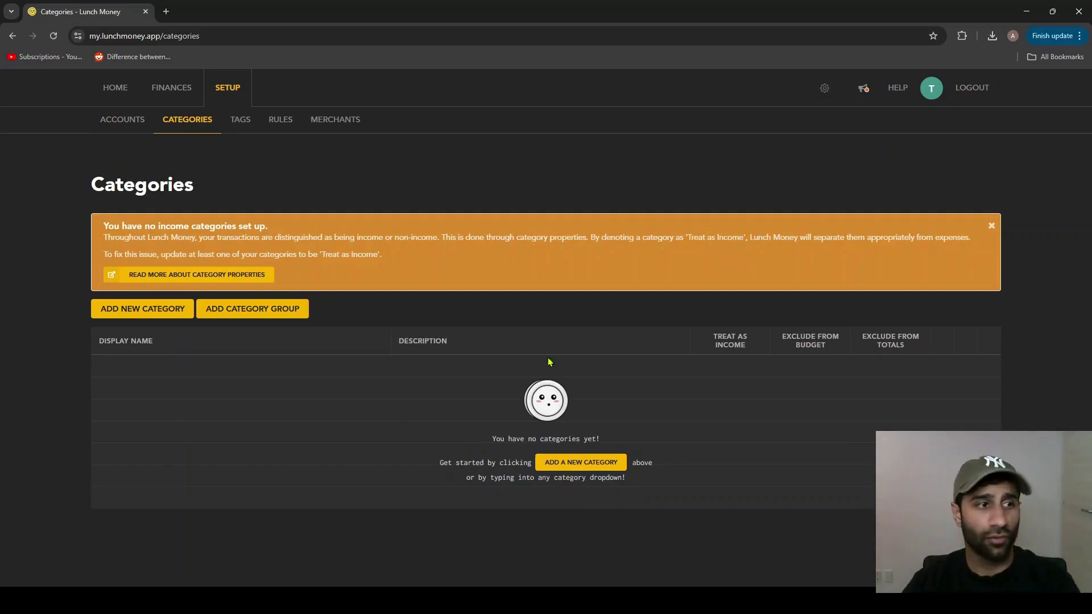
left_click(113, 88)
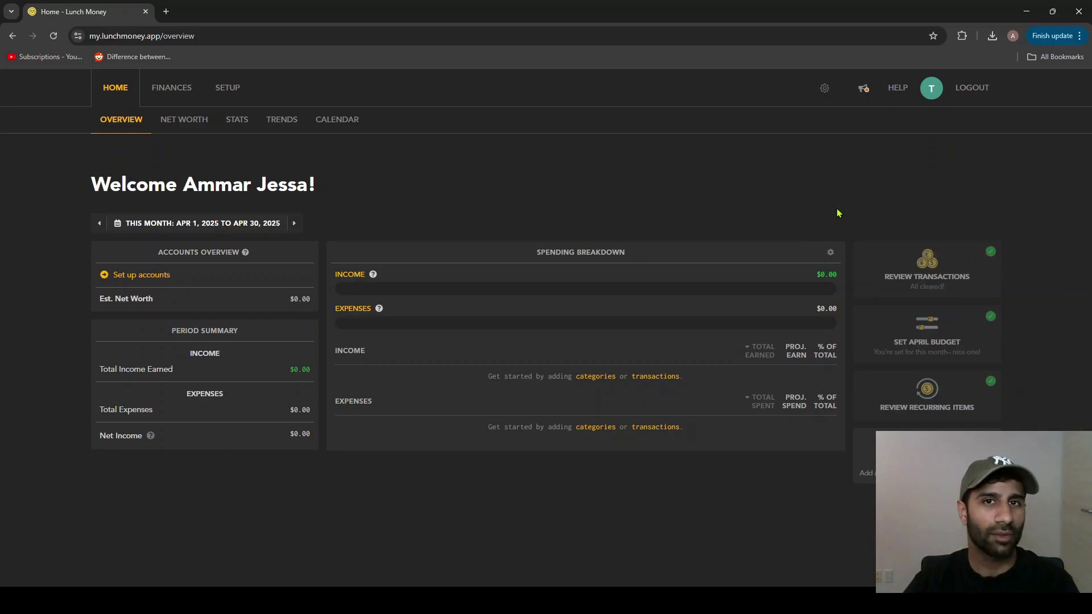
- Switch to Test Budget 3 (demo), then pick Test Budget 5 from the budget list
left_click(933, 89)
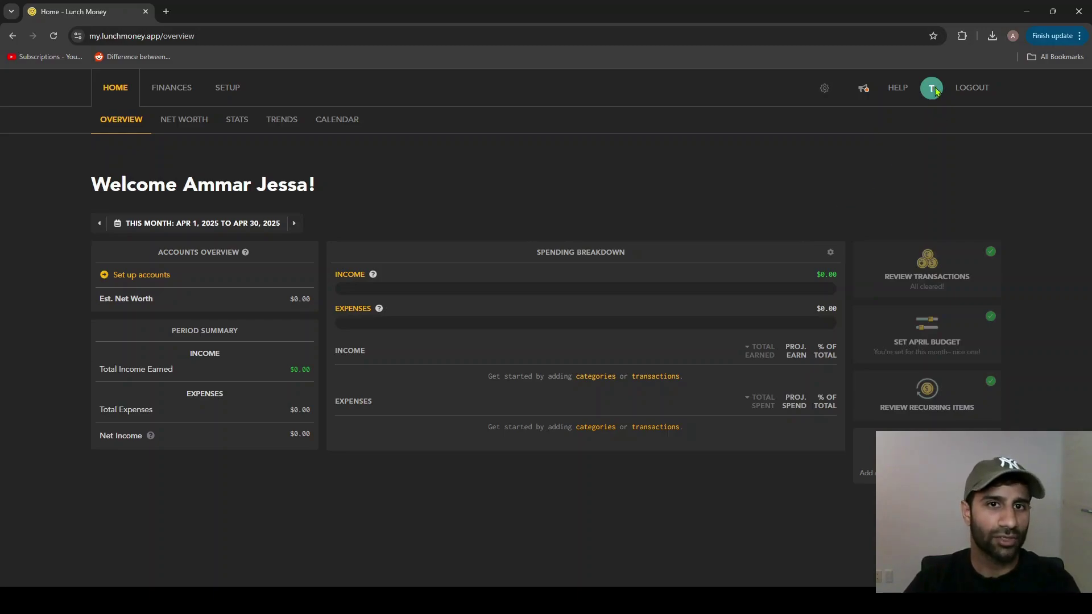
left_click(562, 365)
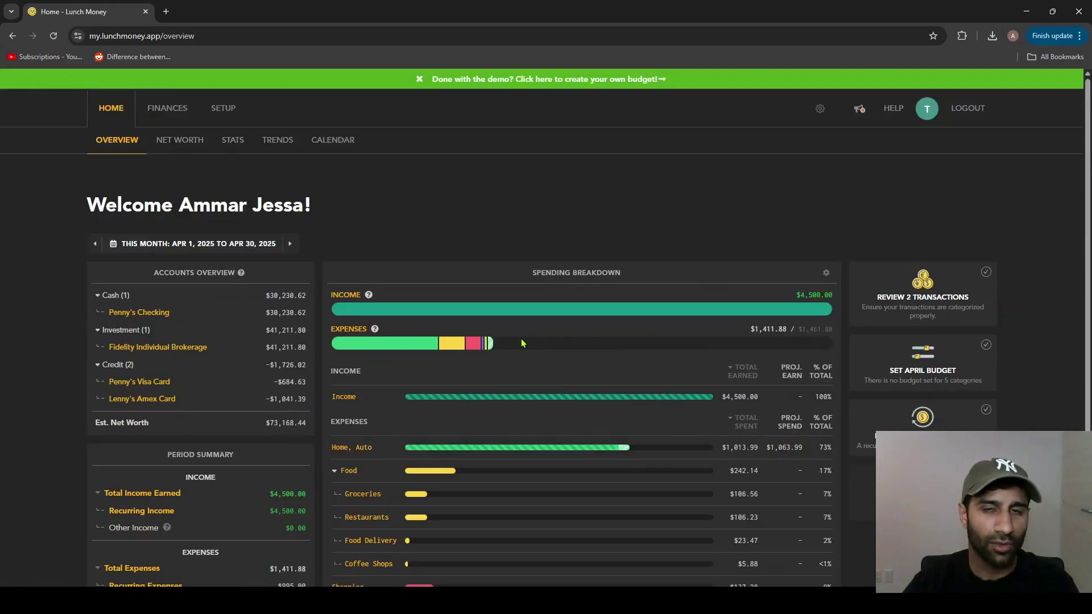
left_click(925, 121)
left_click(633, 410)
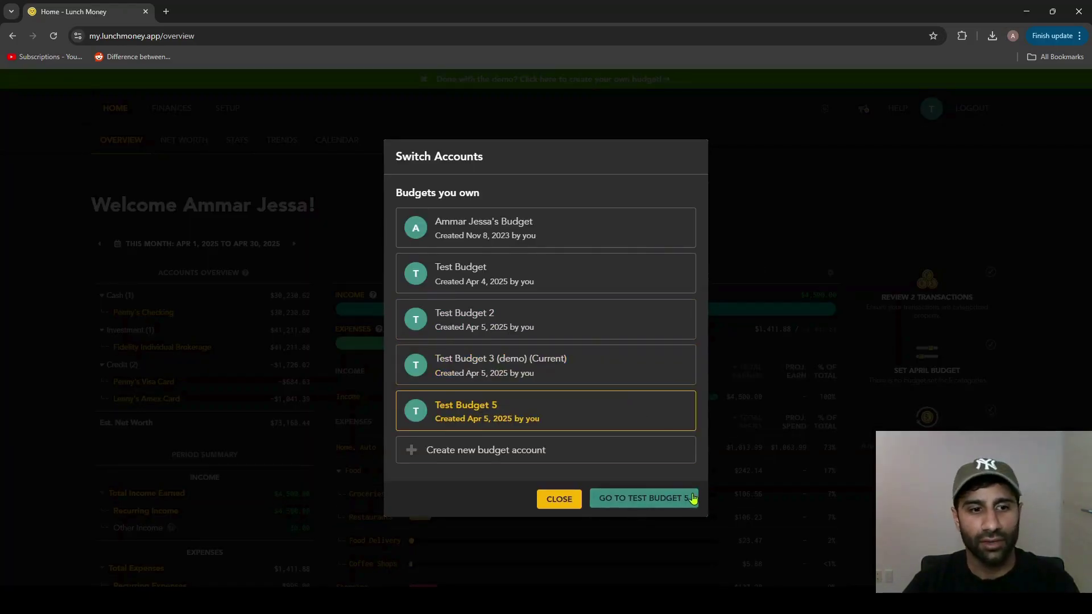